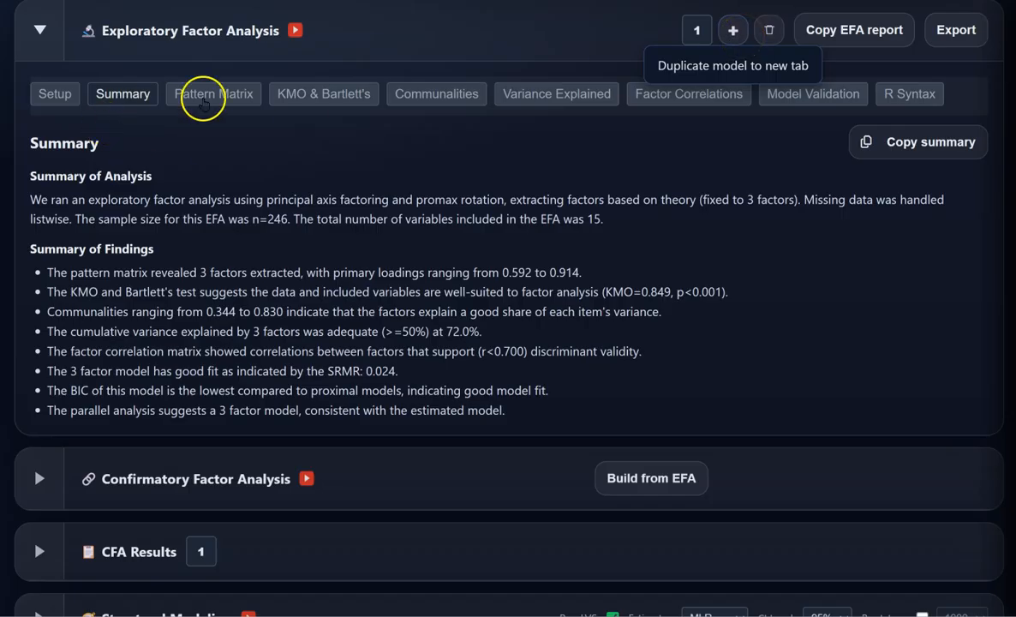
Step: Duplicate the exploratory factor model, exclude Anxiety_1 from the copy, and run its EFA
click(204, 97)
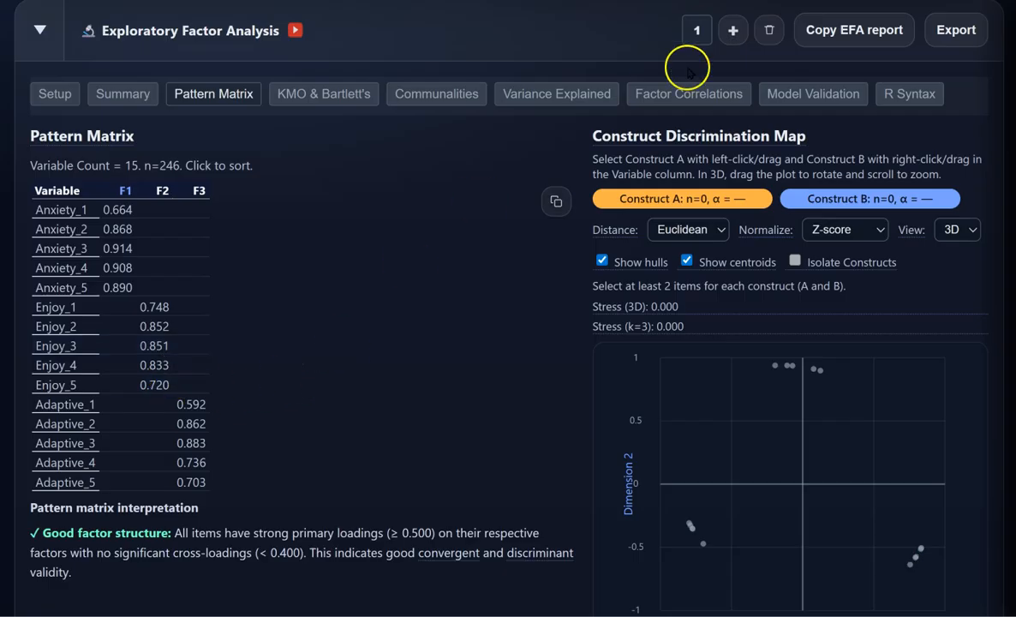
click(731, 31)
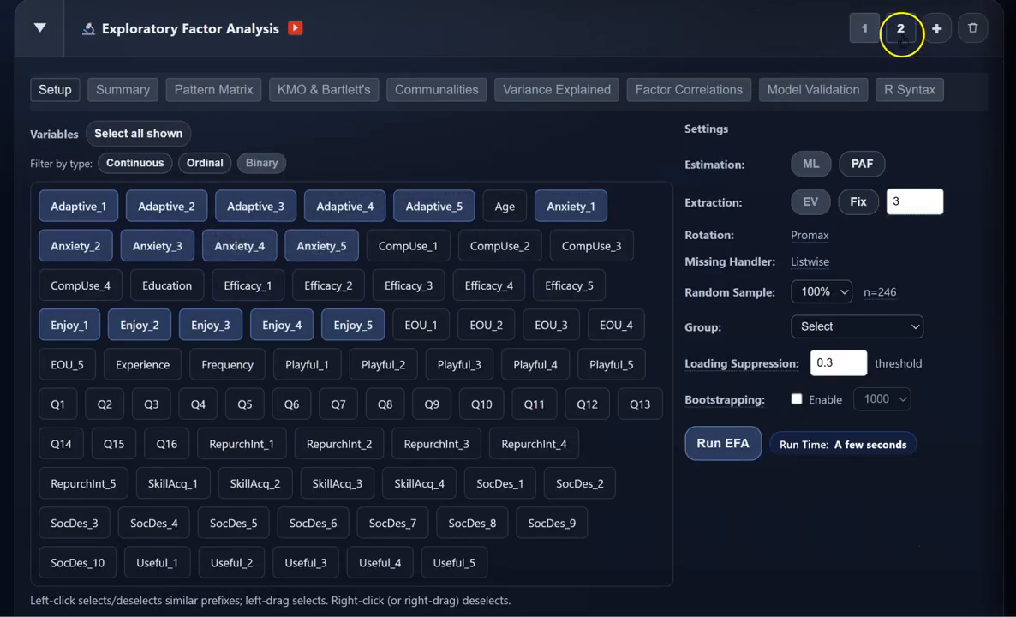
click(862, 30)
right_click(569, 212)
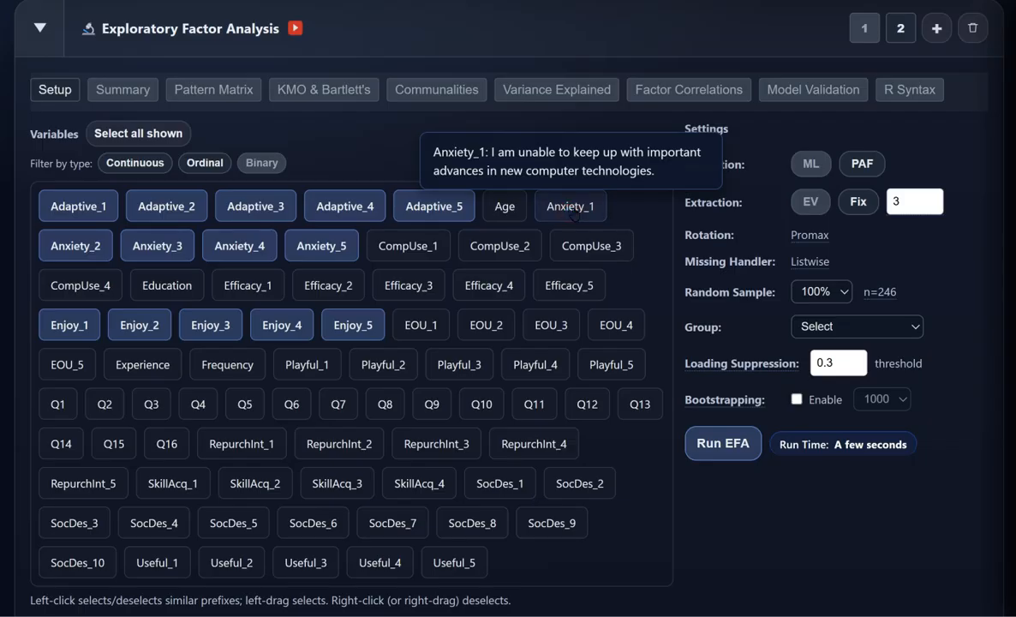
click(727, 448)
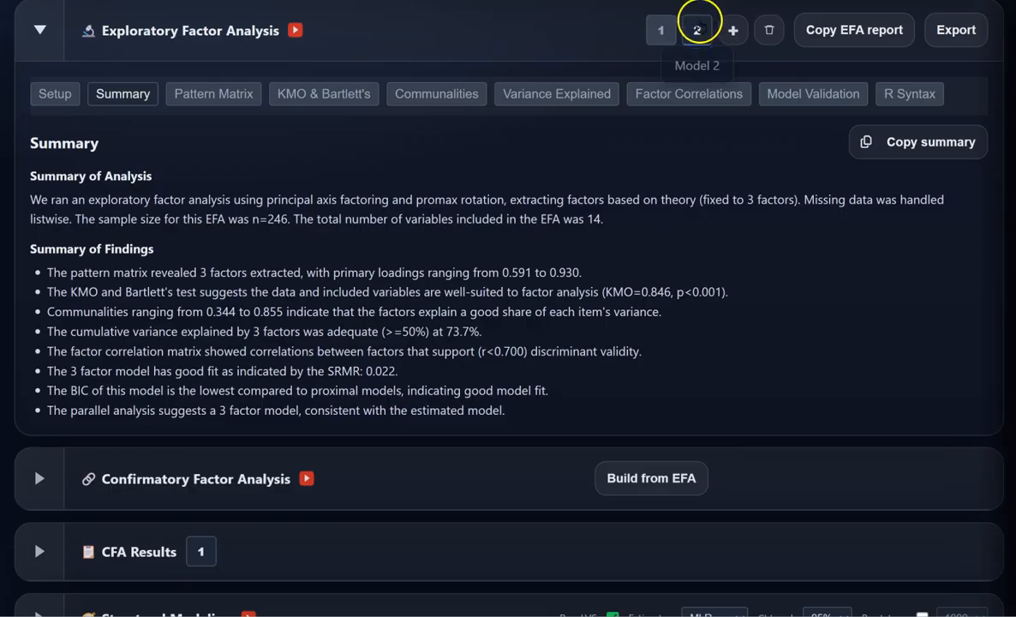
Step: Compare the pattern matrices of EFA models 1 and 2
click(184, 100)
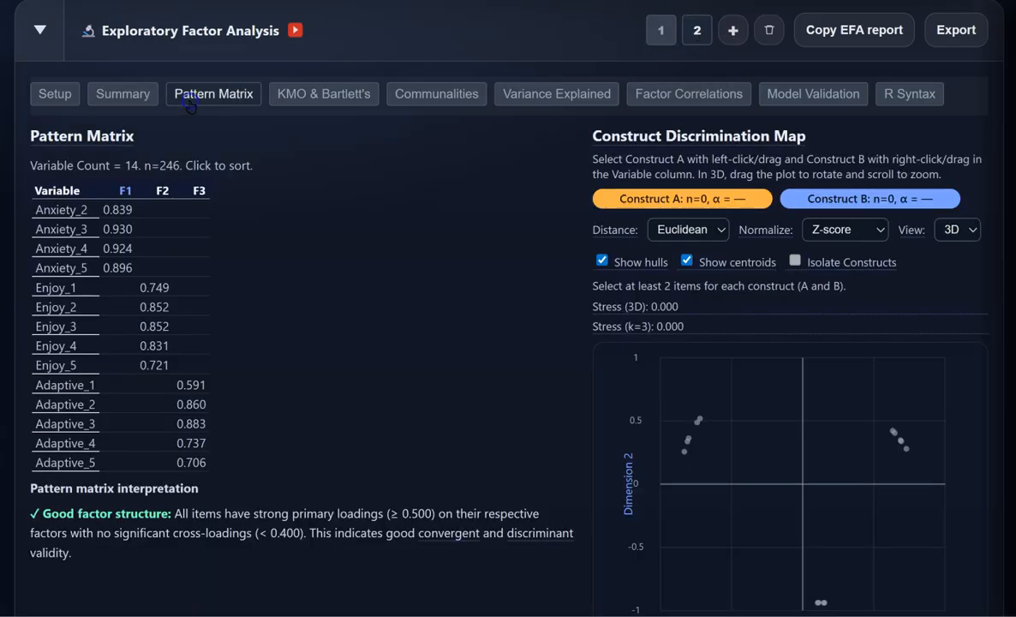
click(659, 32)
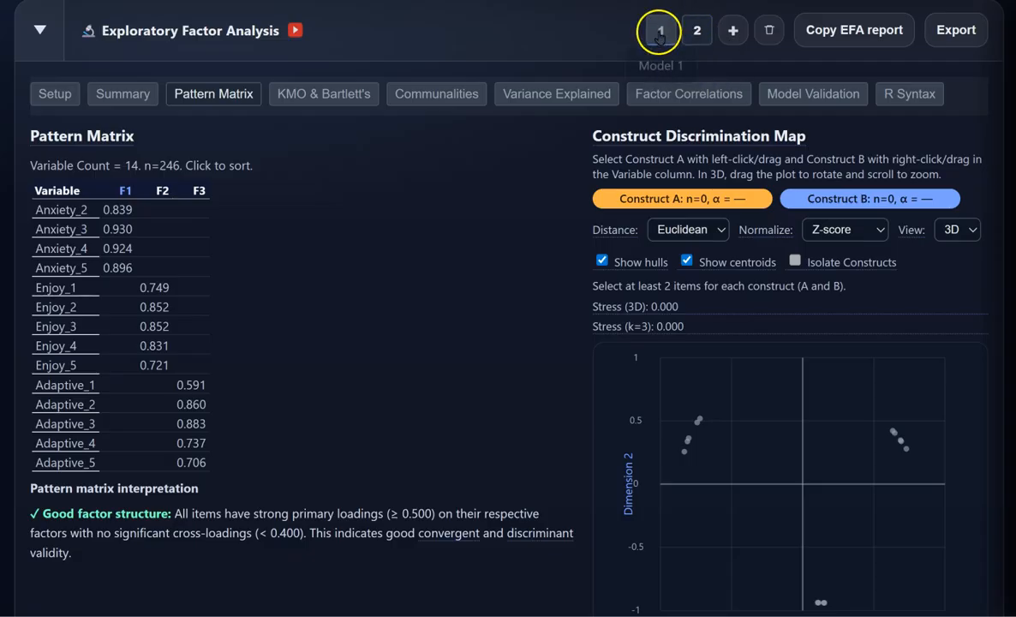
click(696, 31)
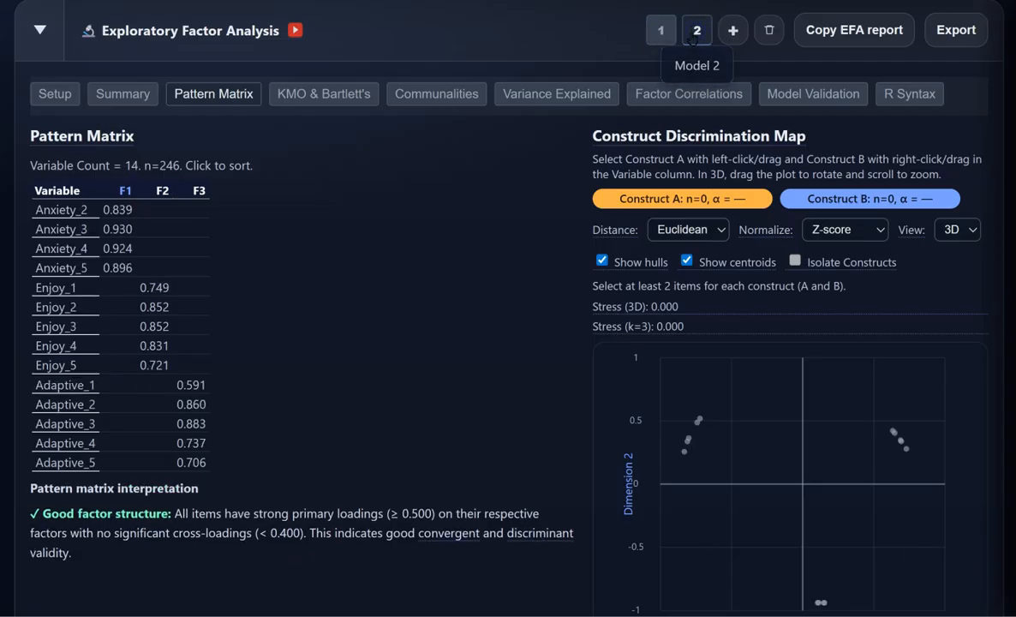
click(661, 32)
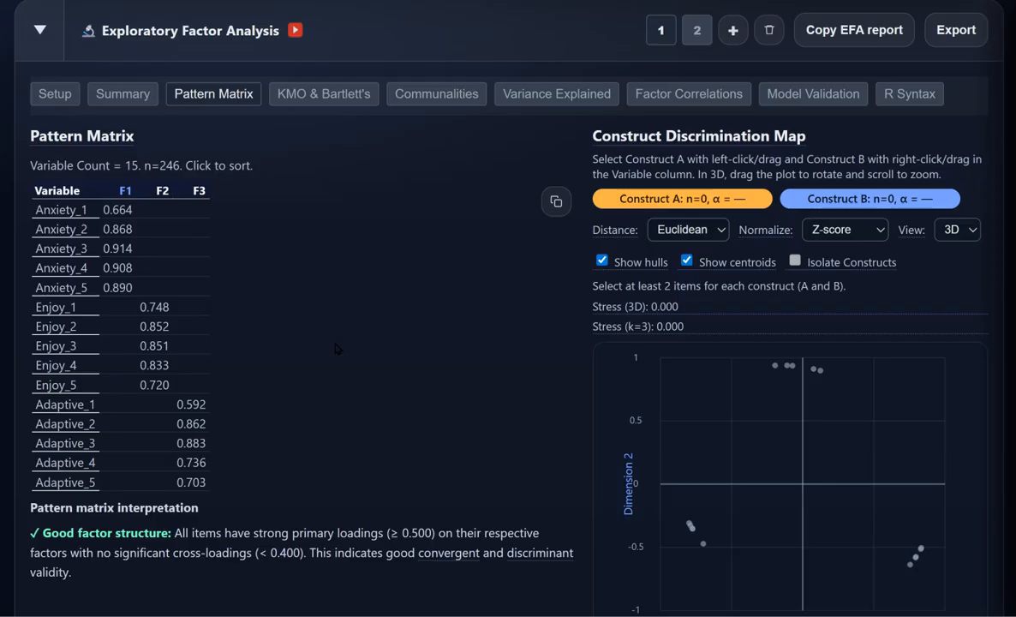
Step: Duplicate EFA model 1 as a third model and run it with bootstrapping enabled at 500 samples
click(730, 33)
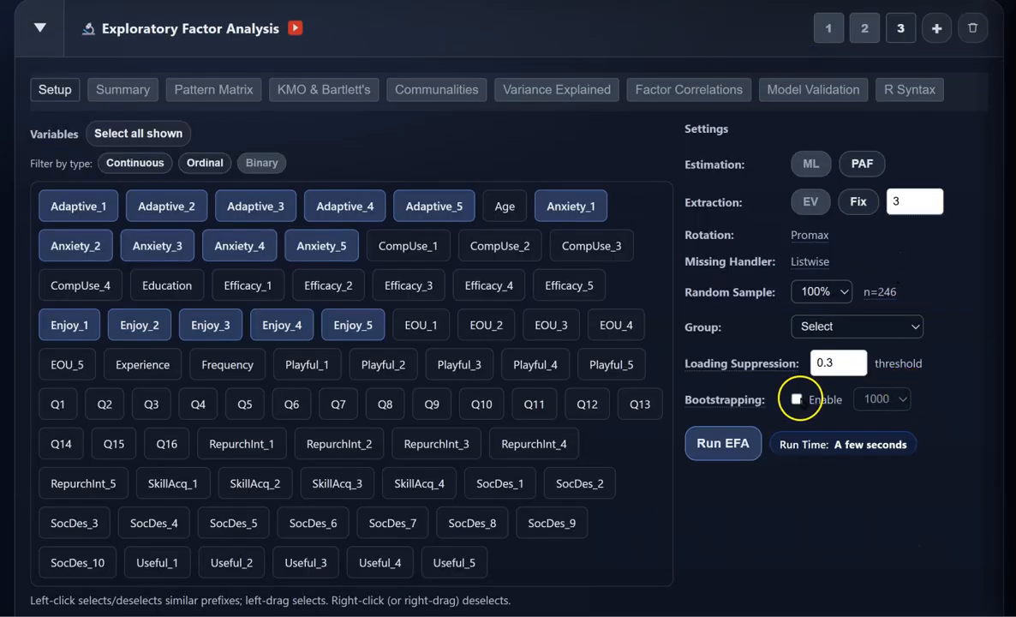
click(798, 399)
click(878, 400)
click(876, 417)
click(710, 446)
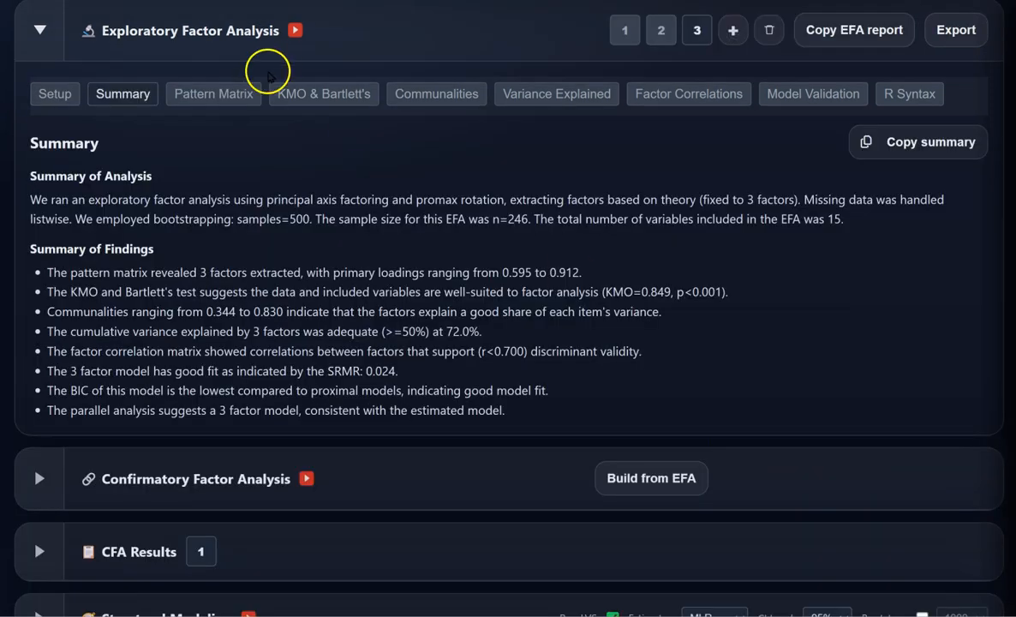
Step: Compare the bootstrapped pattern matrix of EFA model 3 with that of model 2
click(231, 94)
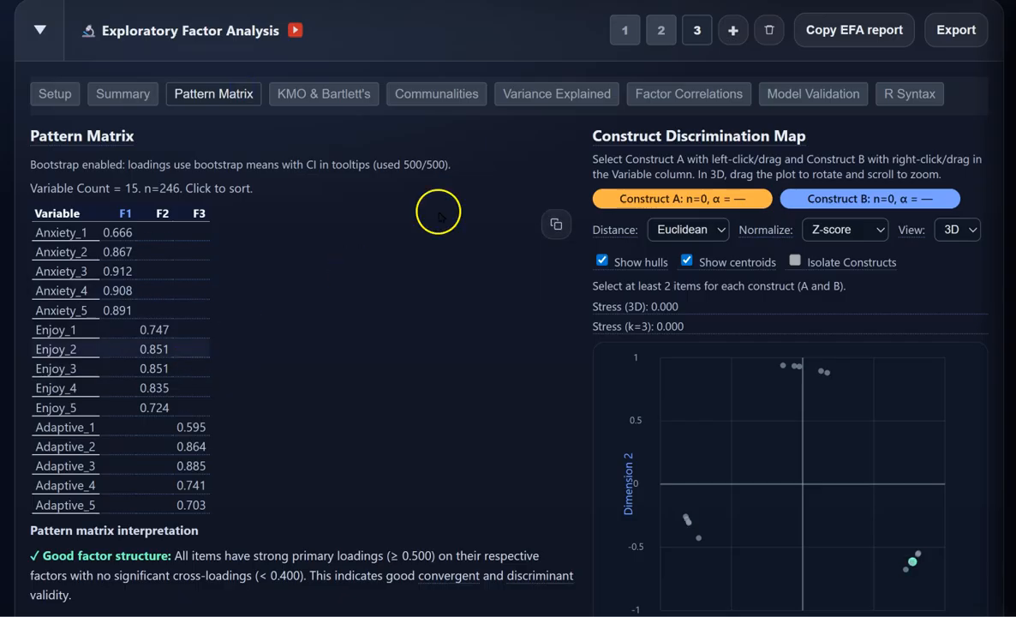
click(660, 30)
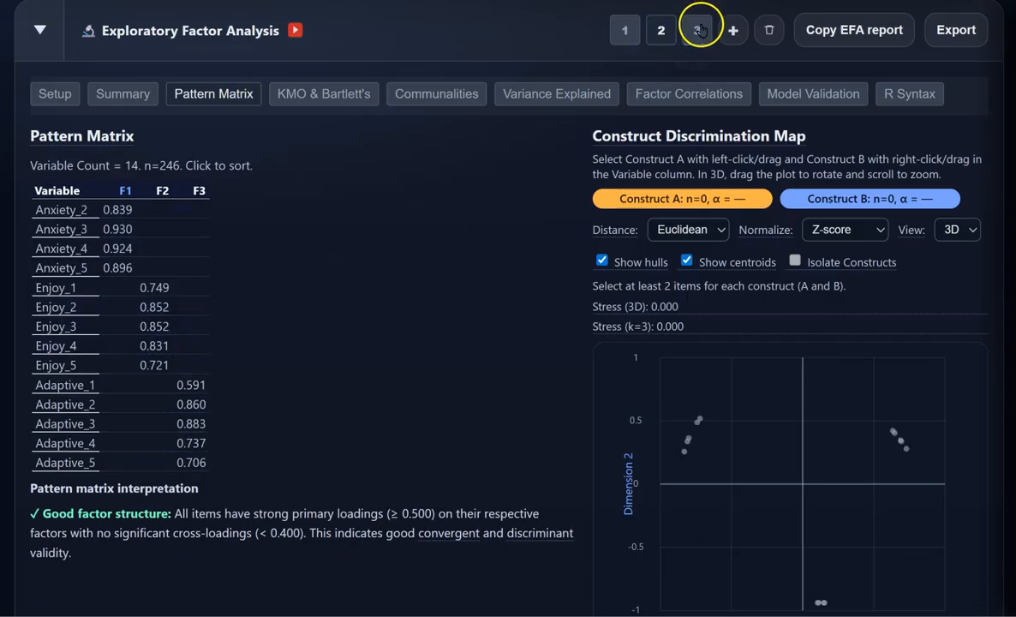
click(699, 30)
click(660, 30)
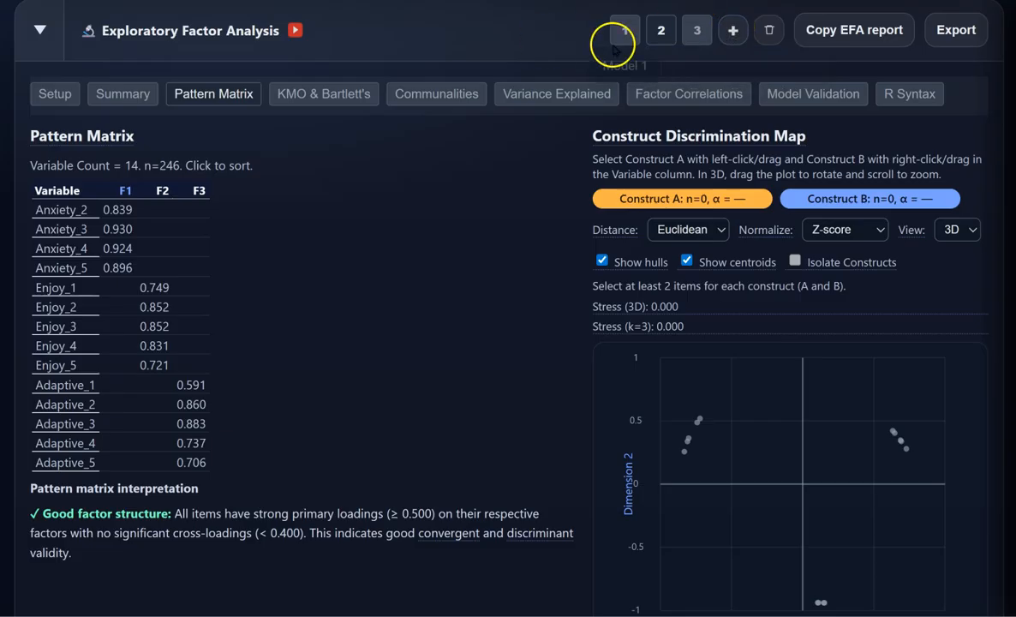
Step: Build the confirmatory factor model from EFA model 2, run the CFA, and show its regression weights
click(36, 32)
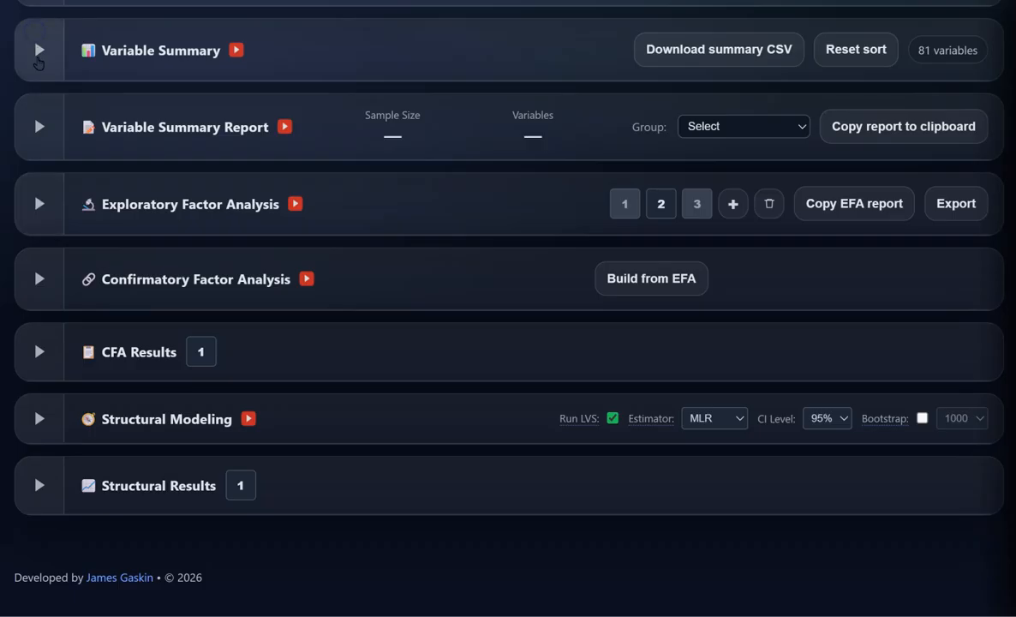
click(39, 281)
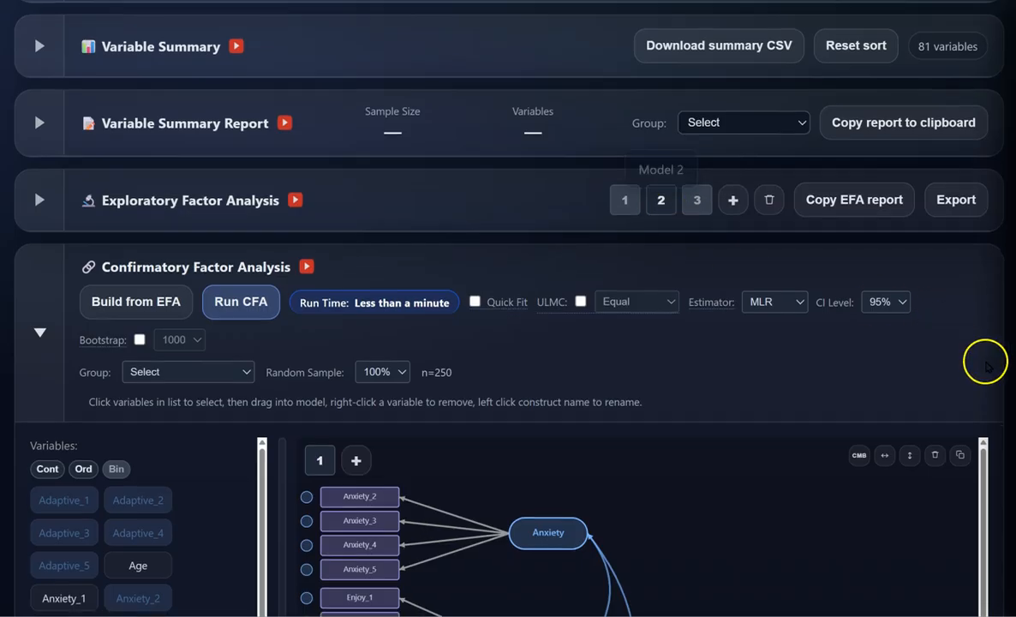
scroll(982, 363, down, 3)
click(230, 51)
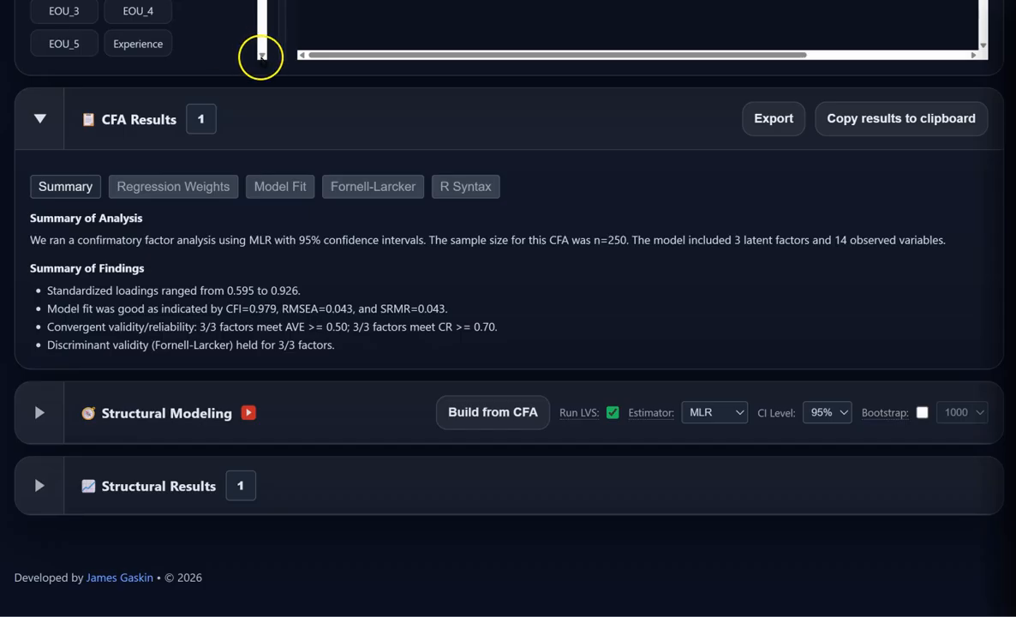
click(167, 186)
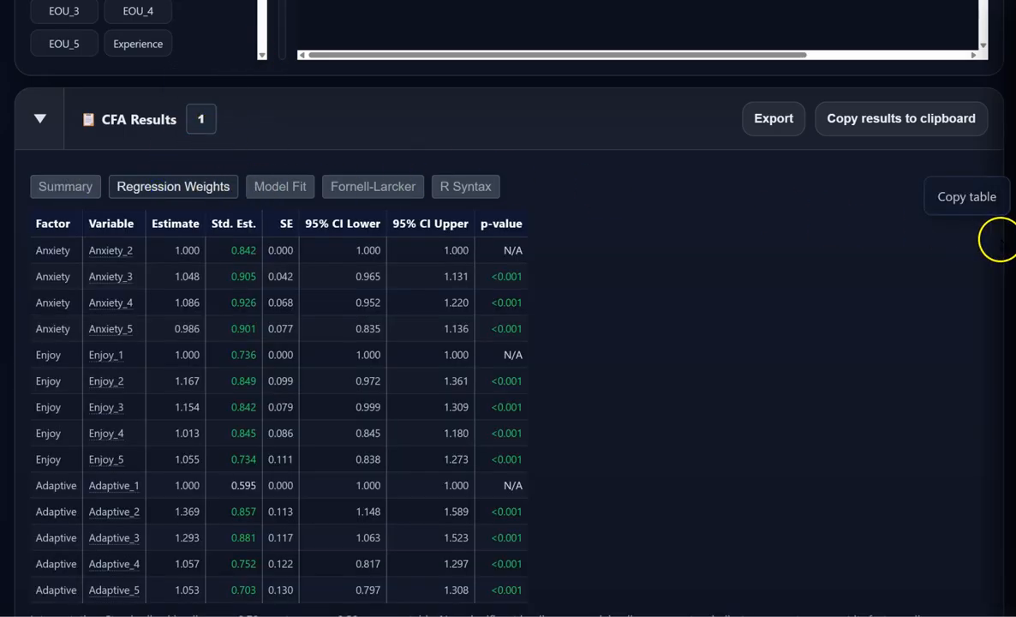
Step: Duplicate the CFA model, add a CompUse factor with indicators CompUse_1 to CompUse_4, and run the CFA
scroll(998, 236, up, 6)
scroll(1002, 233, up, 3)
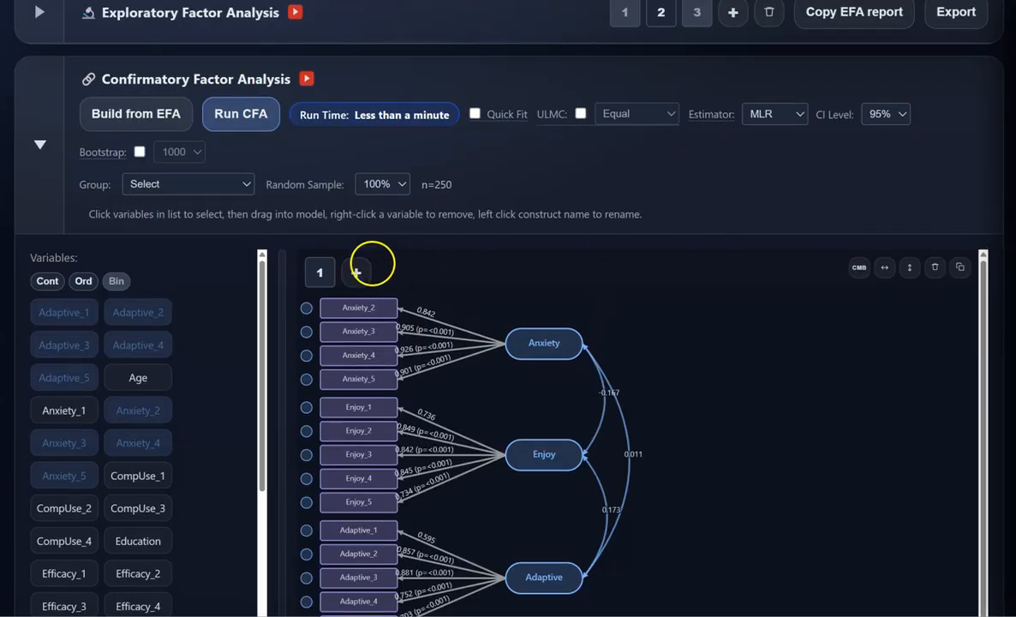
click(357, 272)
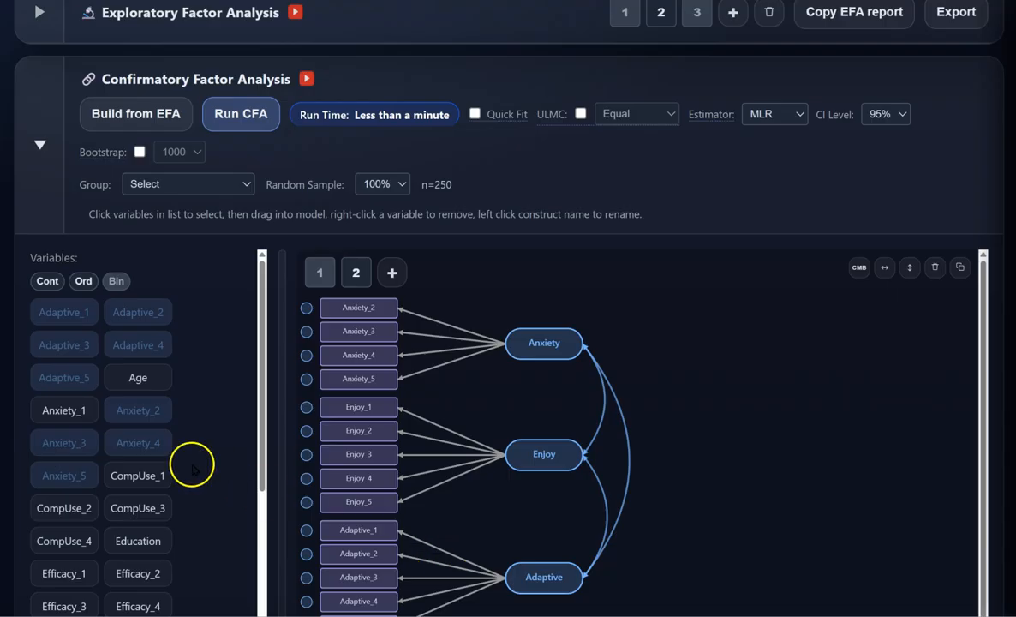
click(154, 476)
drag(143, 477, 502, 518)
click(241, 114)
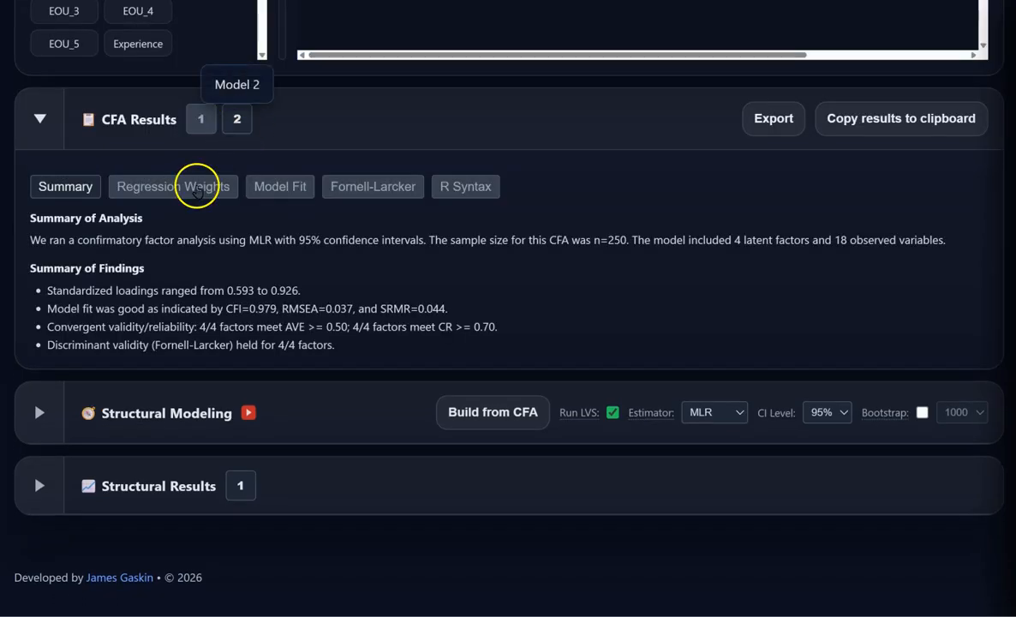
Step: Compare the regression weights and model fit of CFA models 1 and 2
click(197, 186)
click(202, 119)
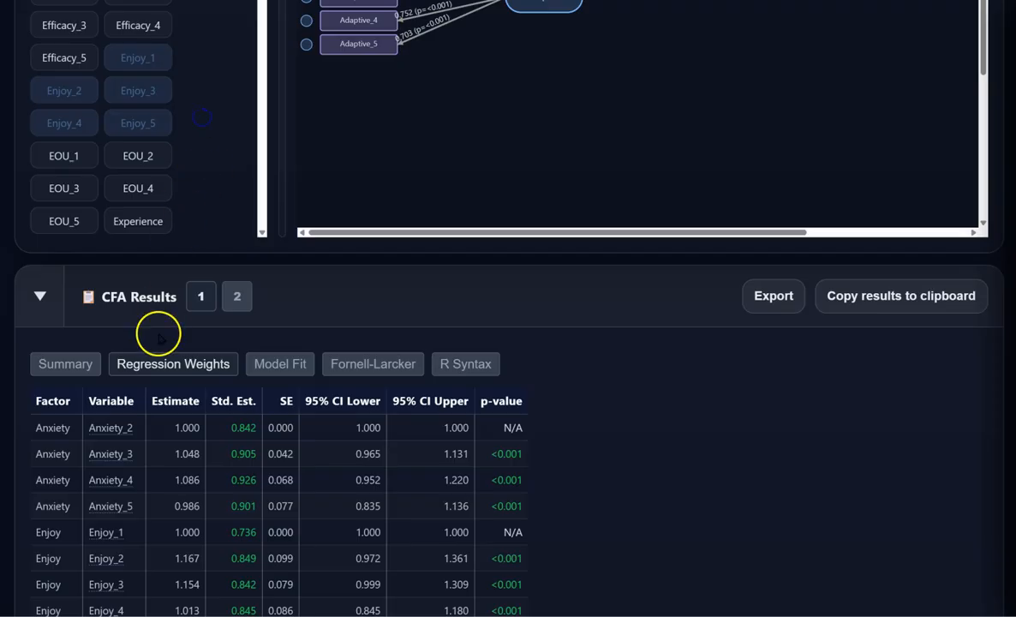
scroll(691, 424, down, 3)
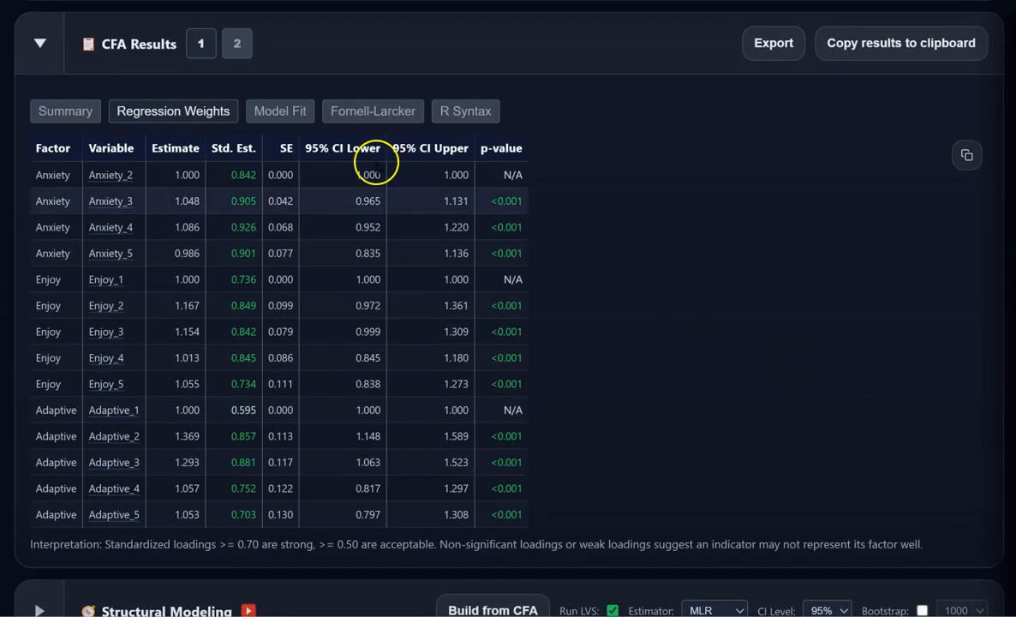
click(237, 43)
click(291, 366)
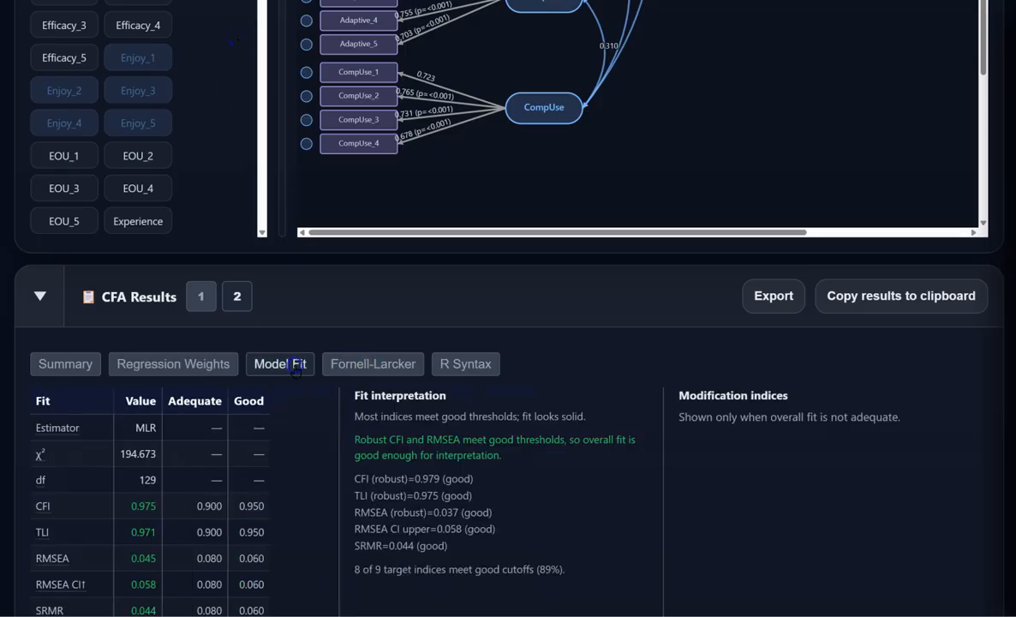
click(202, 299)
click(257, 363)
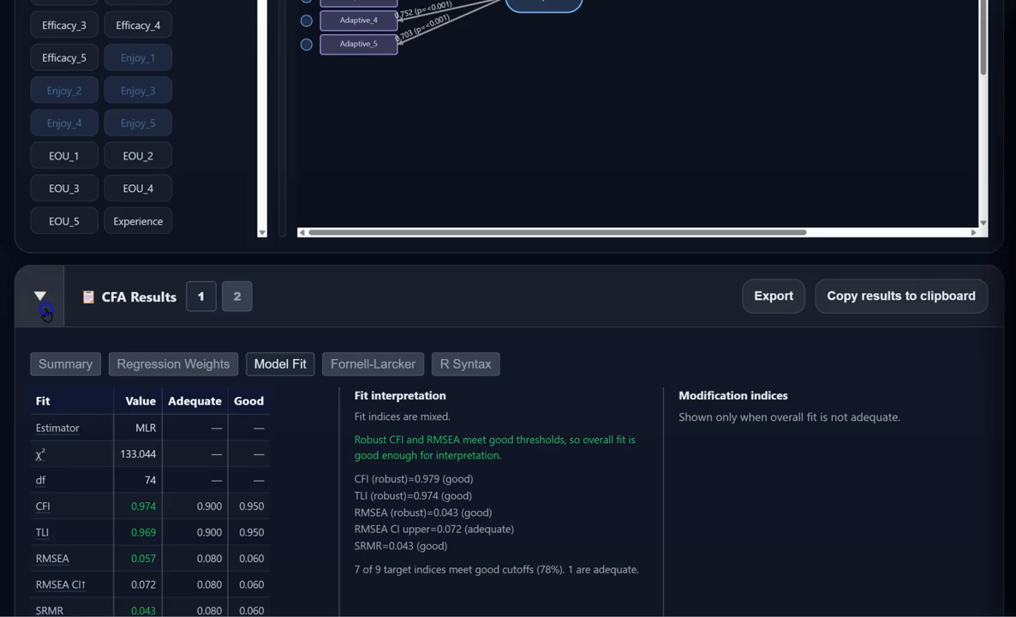
Step: Build the structural model from CFA model 1, with paths from Adaptive and Enjoy to Anxiety and a covariance between Adaptive and Enjoy
click(43, 307)
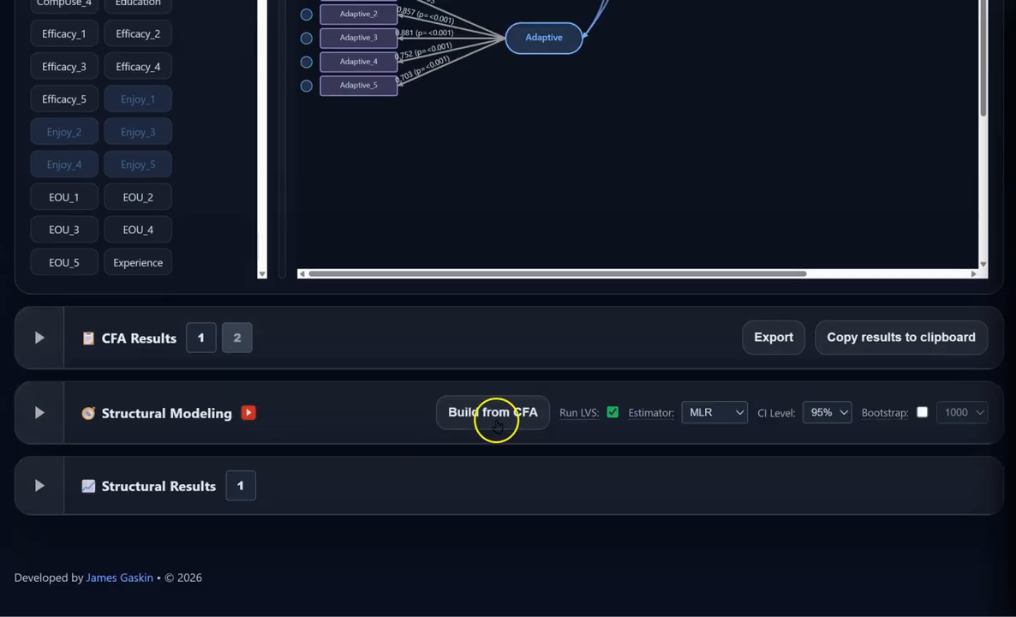
click(493, 414)
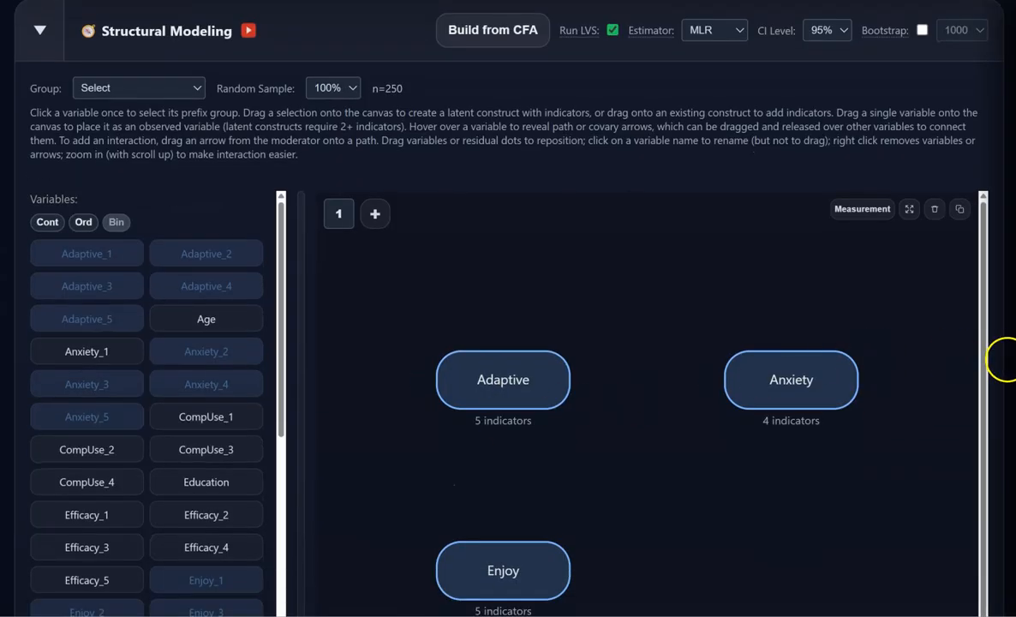
scroll(1007, 360, down, 2)
drag(581, 256, 776, 254)
drag(583, 443, 771, 261)
drag(416, 263, 423, 444)
Step: Run the structural equation model and show its path estimates
scroll(351, 42, up, 2)
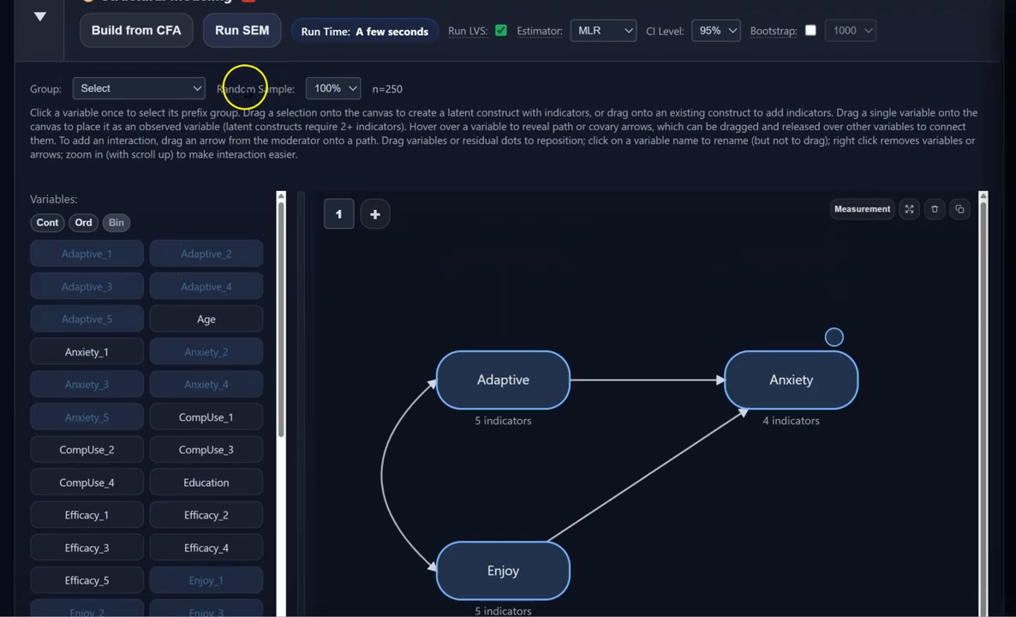
click(242, 32)
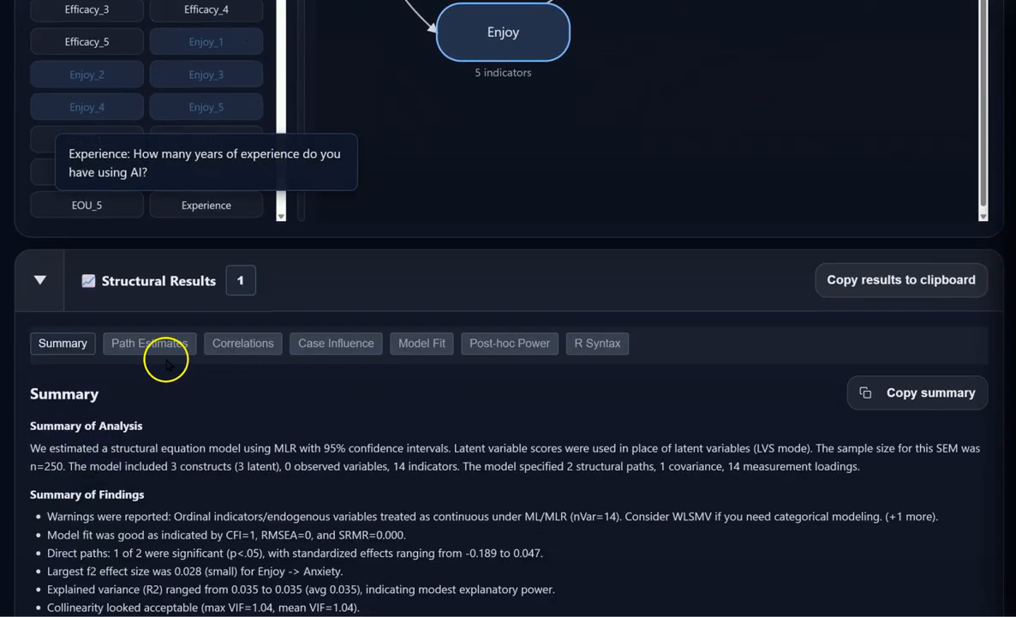
click(149, 346)
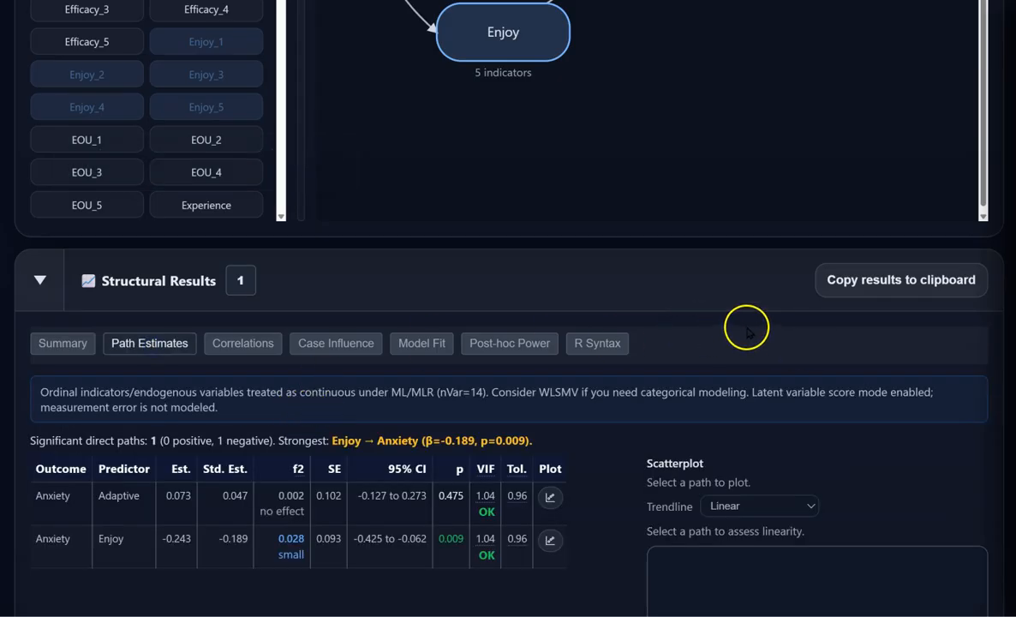
Step: Duplicate the structural model, add Enjoy as a moderator of the Adaptive-to-Anxiety path, and run the SEM
scroll(953, 364, up, 5)
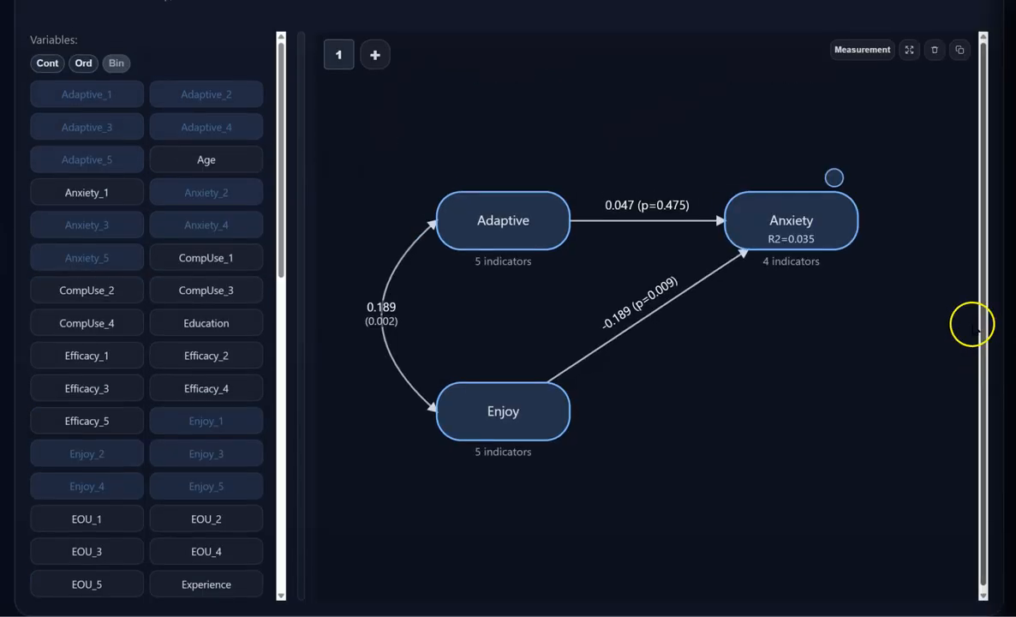
click(375, 53)
drag(583, 410, 638, 174)
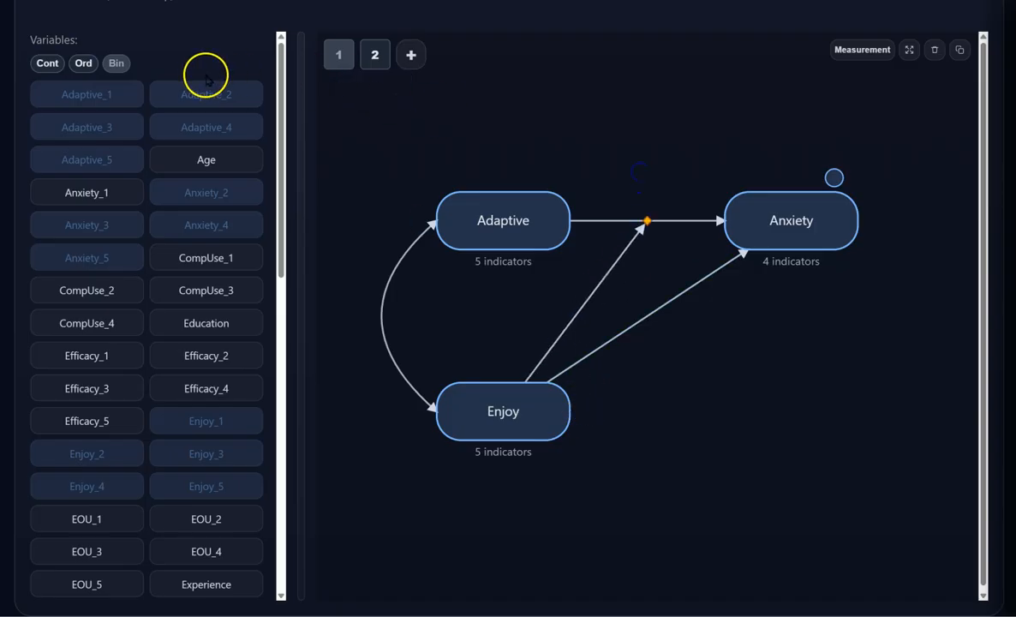
scroll(214, 81, up, 4)
click(229, 60)
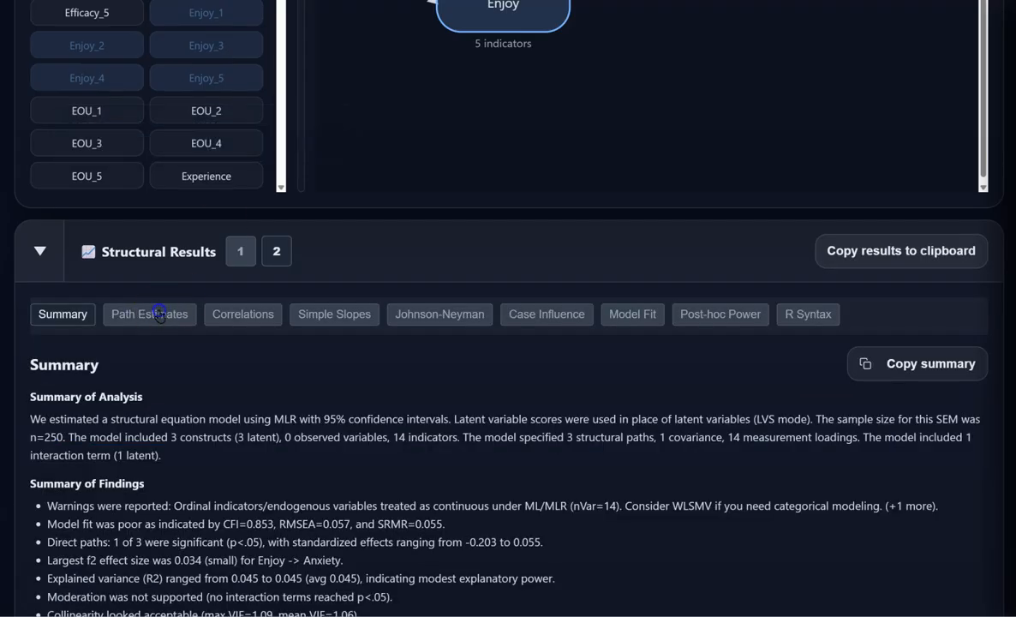
Step: Compare the path estimates of structural models 1 and 2
click(159, 313)
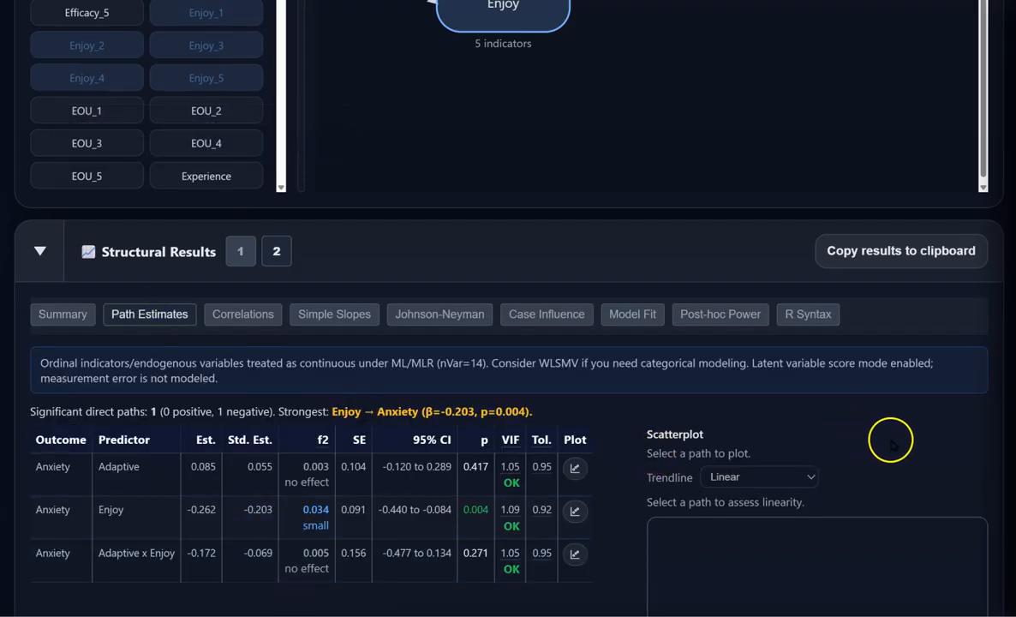
click(239, 251)
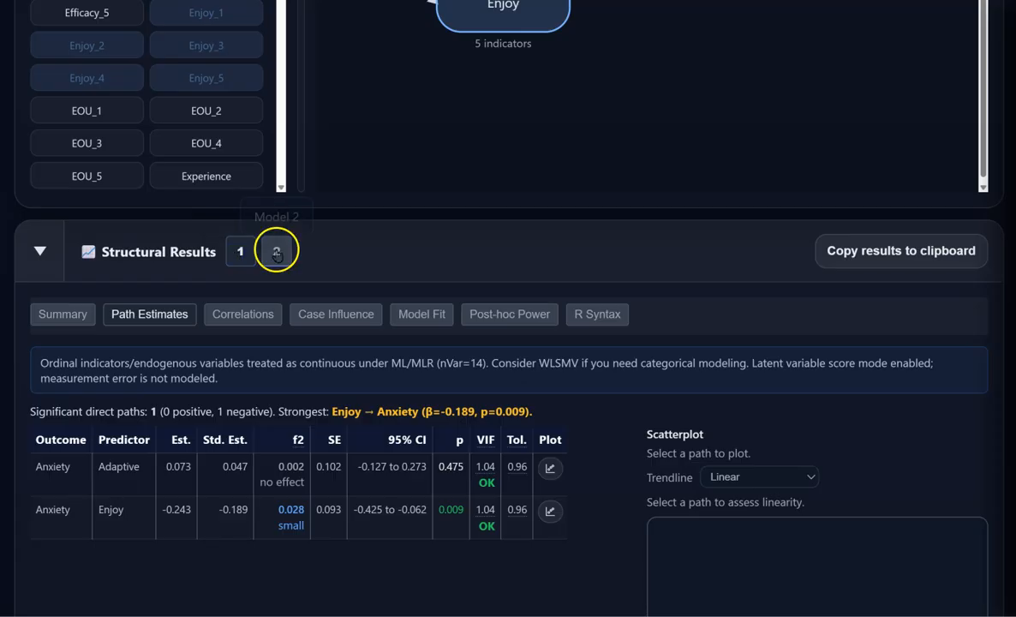
click(276, 251)
click(240, 251)
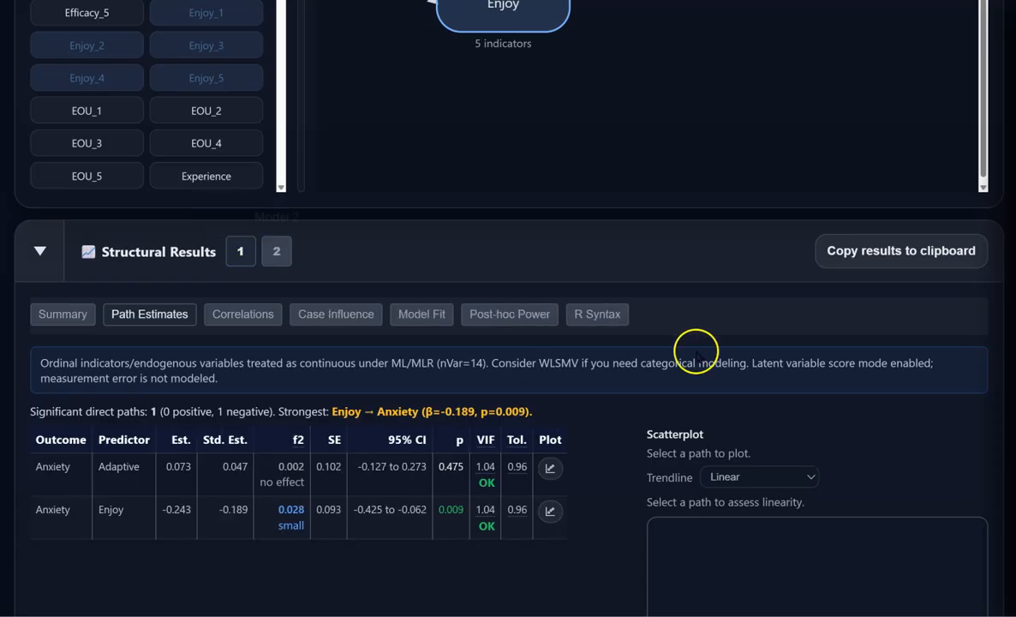
Step: Switch the structural results between models 1 and 2, ending on model 2's path estimates
click(276, 251)
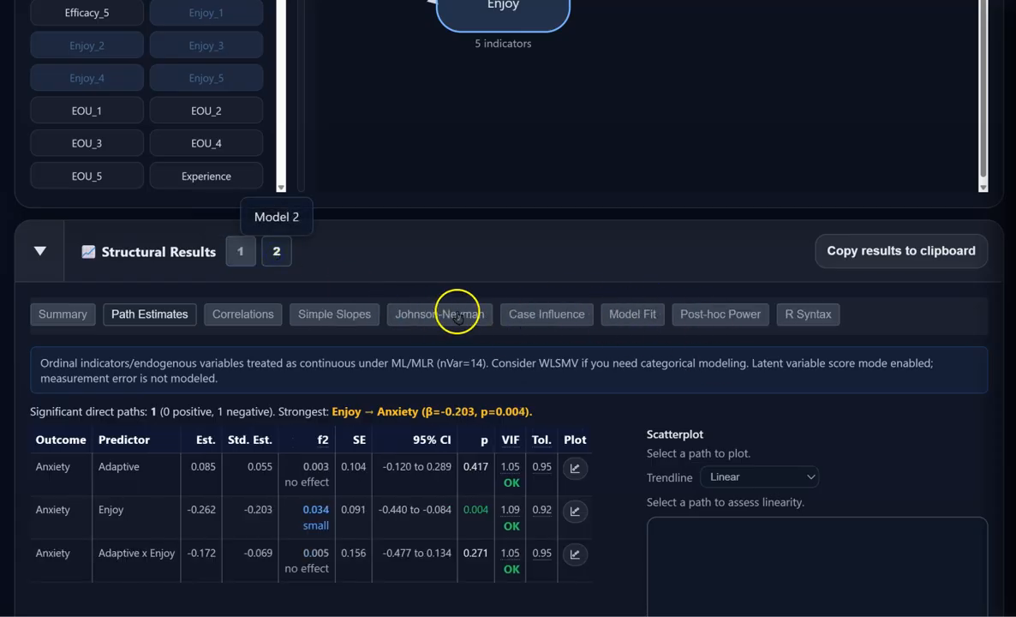
click(239, 251)
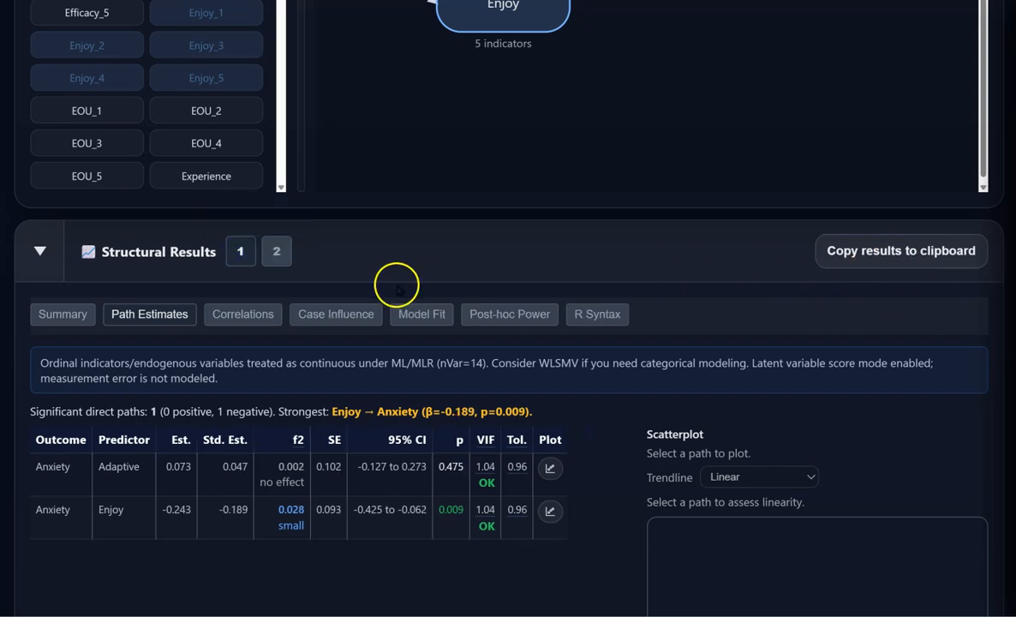
click(276, 251)
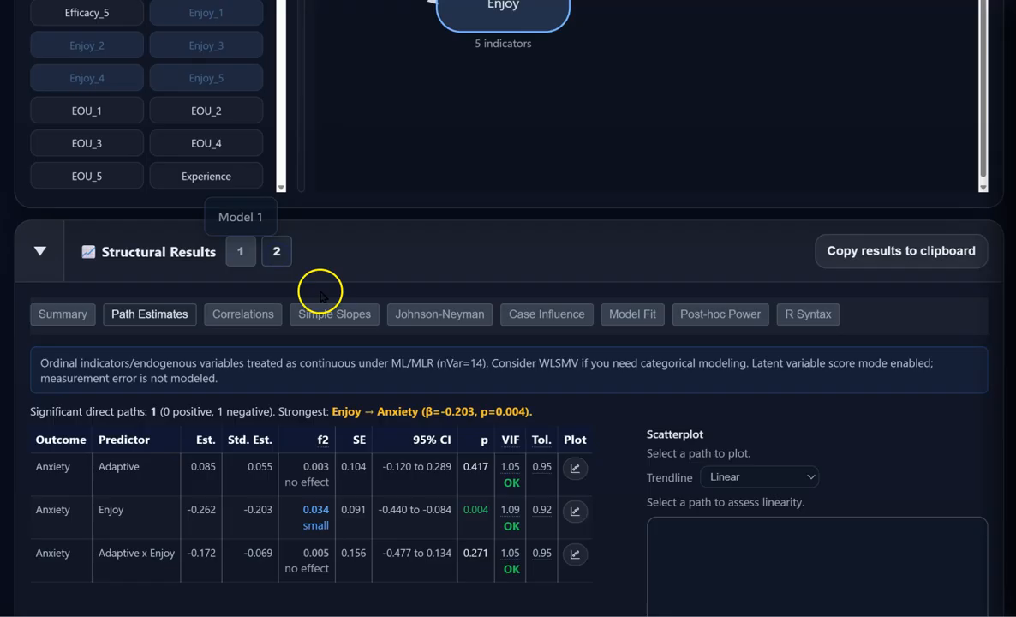
Step: Copy structural model 2's results to the clipboard, paste them into the blank Word document and look through the pasted report
click(890, 251)
click(560, 267)
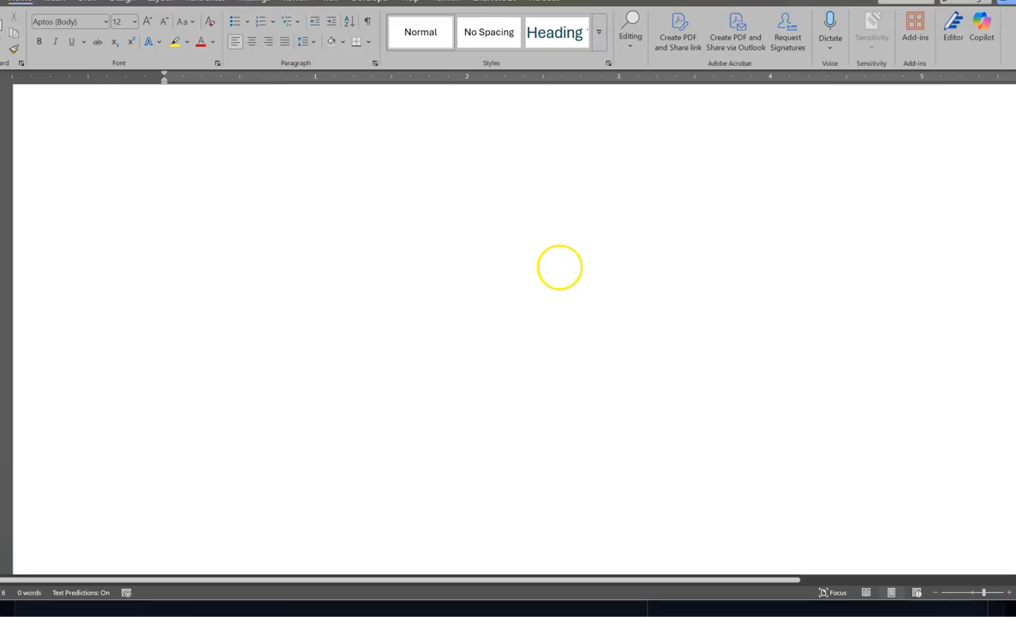
key(ctrl+v)
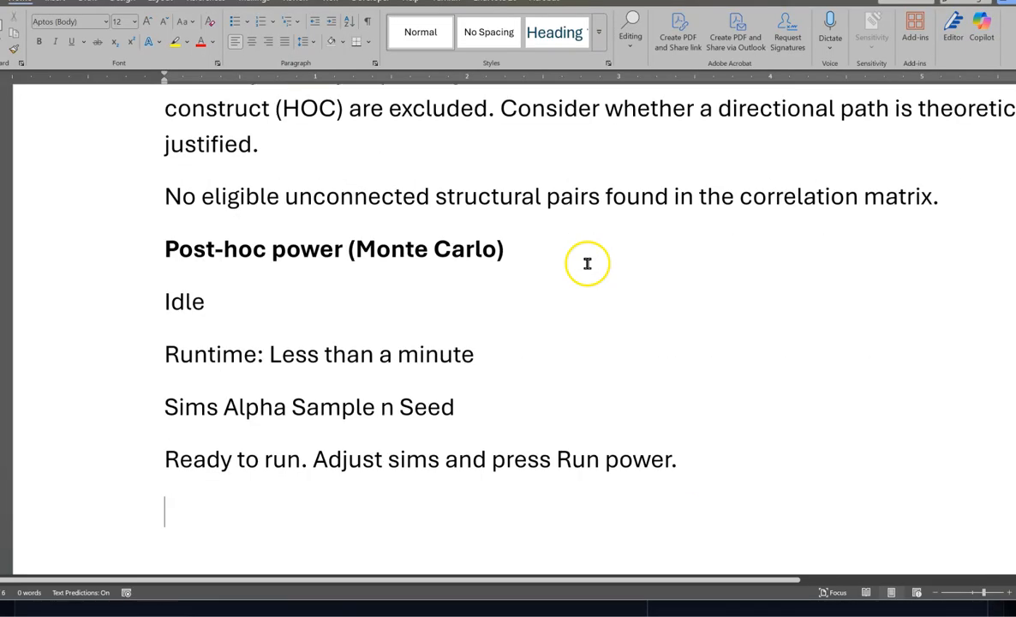
scroll(591, 274, up, 5)
scroll(609, 291, up, 15)
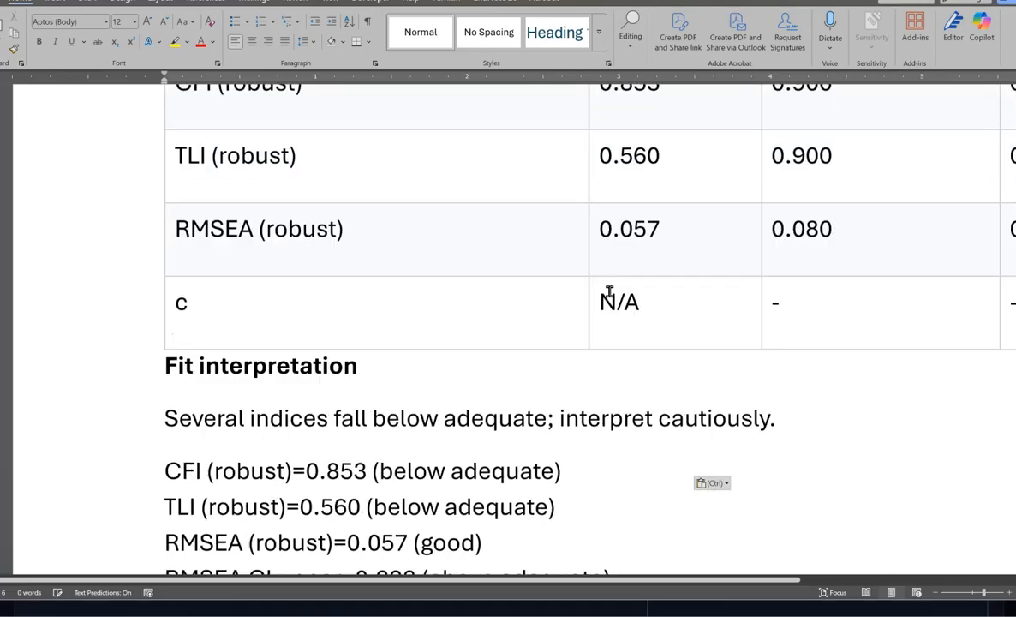
scroll(609, 291, up, 4)
scroll(609, 292, down, 5)
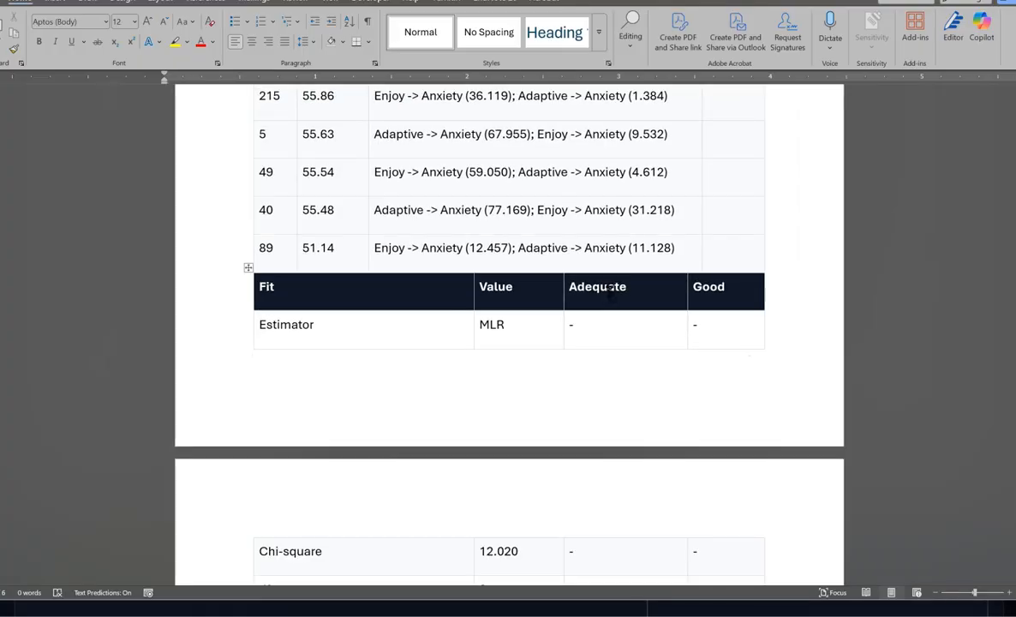
scroll(628, 295, up, 6)
scroll(678, 308, up, 15)
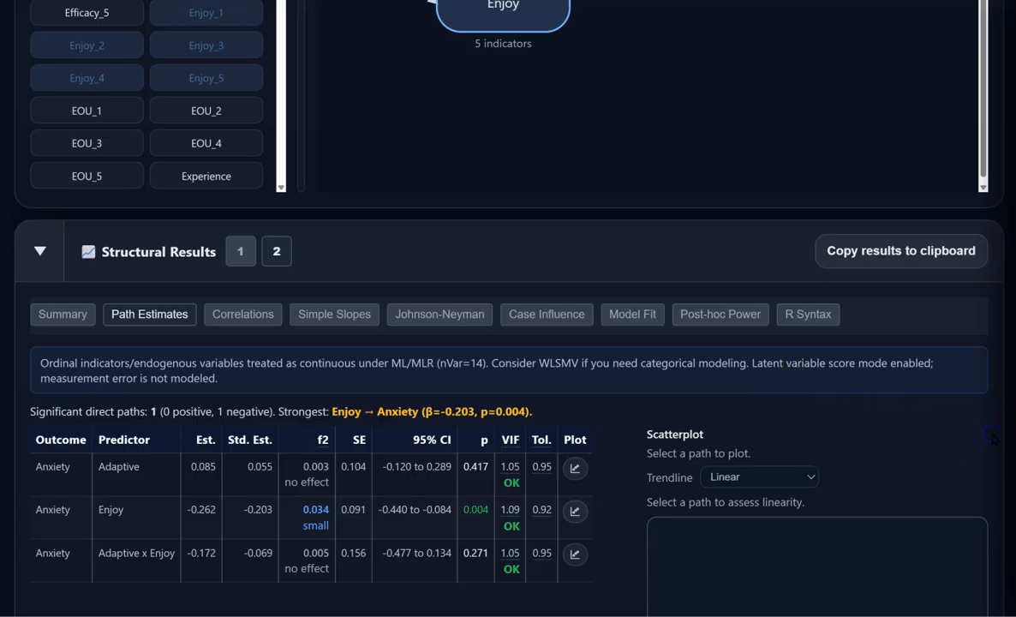
Step: Save the current SEMwise session with its data, models and results to a file, and reset the workspace
scroll(994, 439, up, 20)
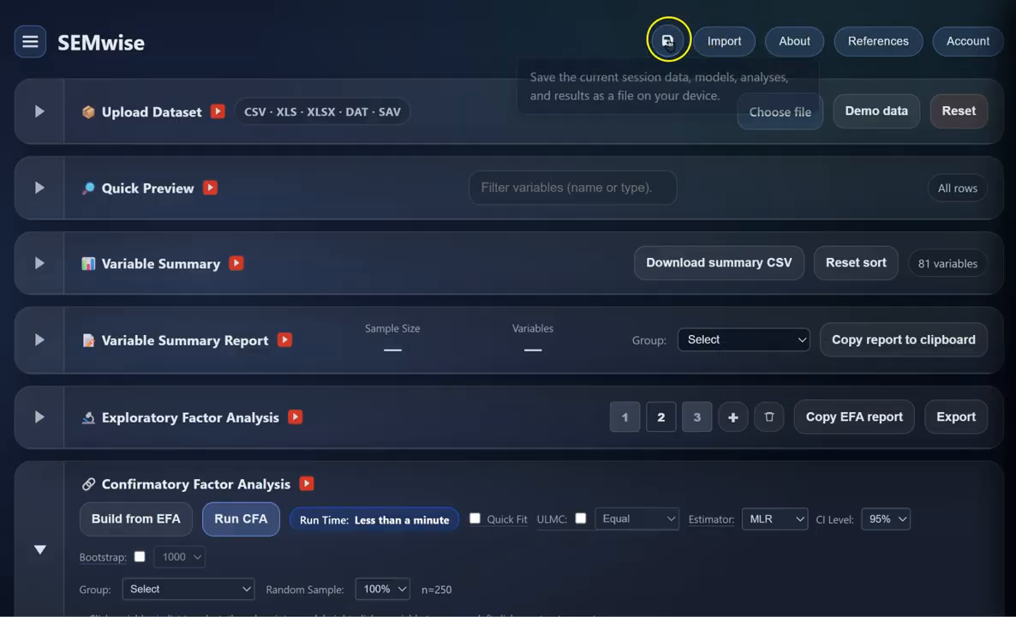
click(669, 41)
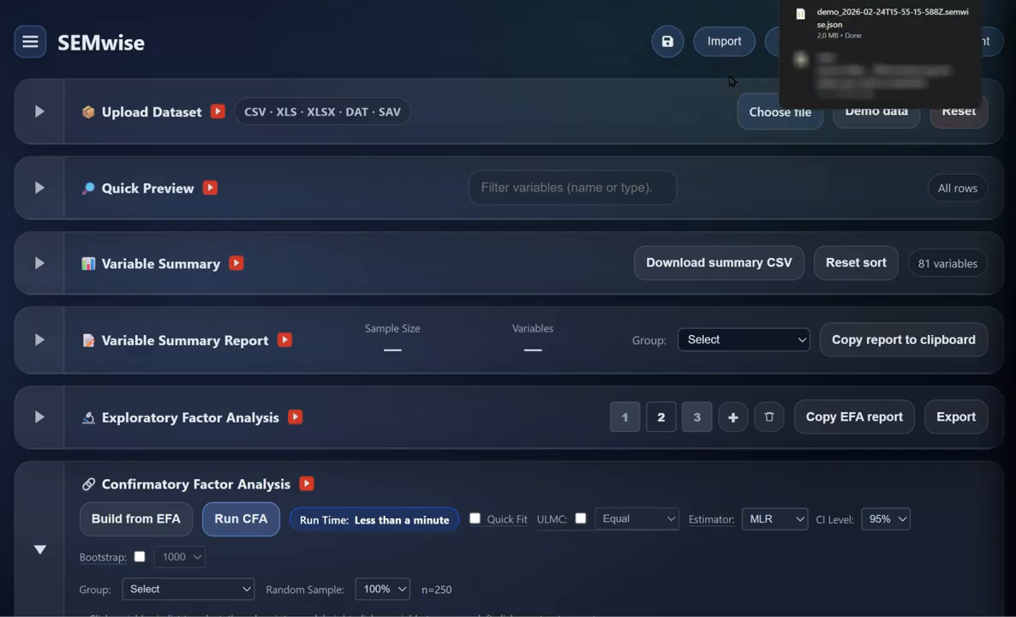
click(949, 113)
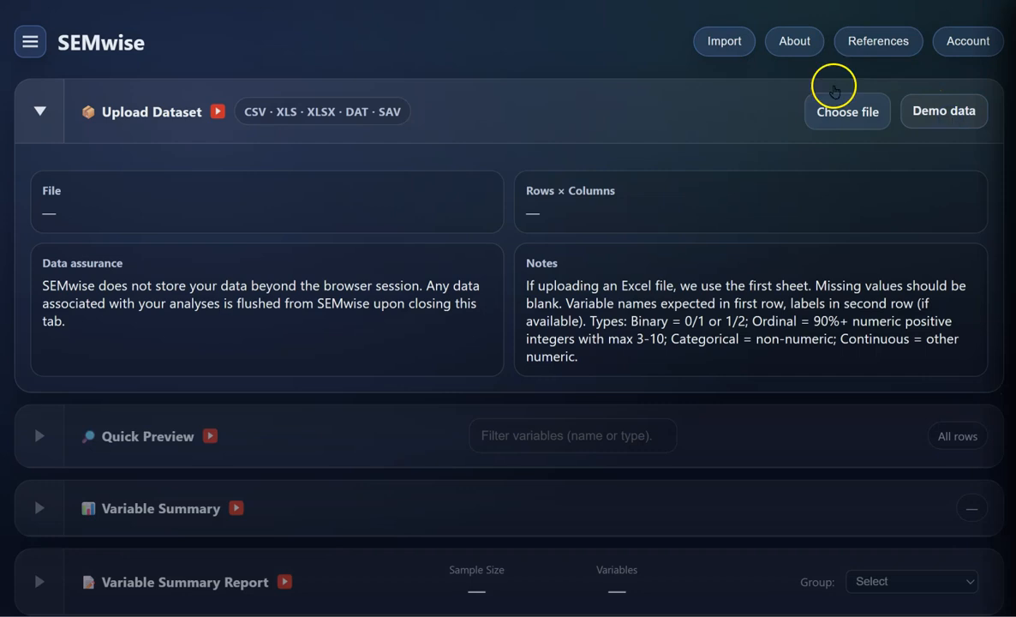
Step: Import the saved session file demo_2026-02-24T15-55-15-588Z.semwise.json from the Downloads folder
click(726, 45)
click(51, 85)
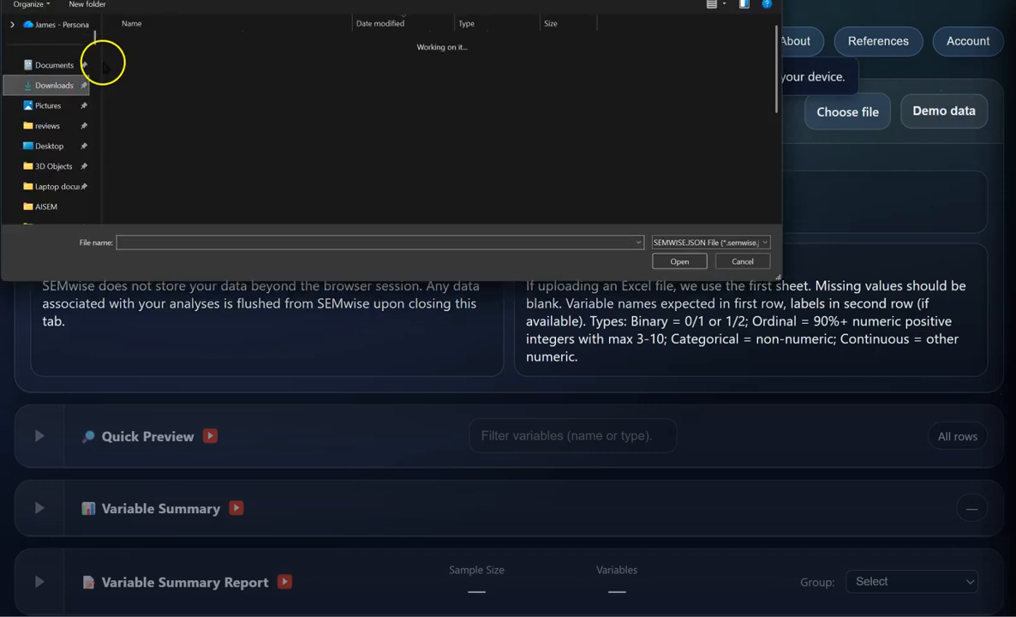
click(172, 60)
click(679, 262)
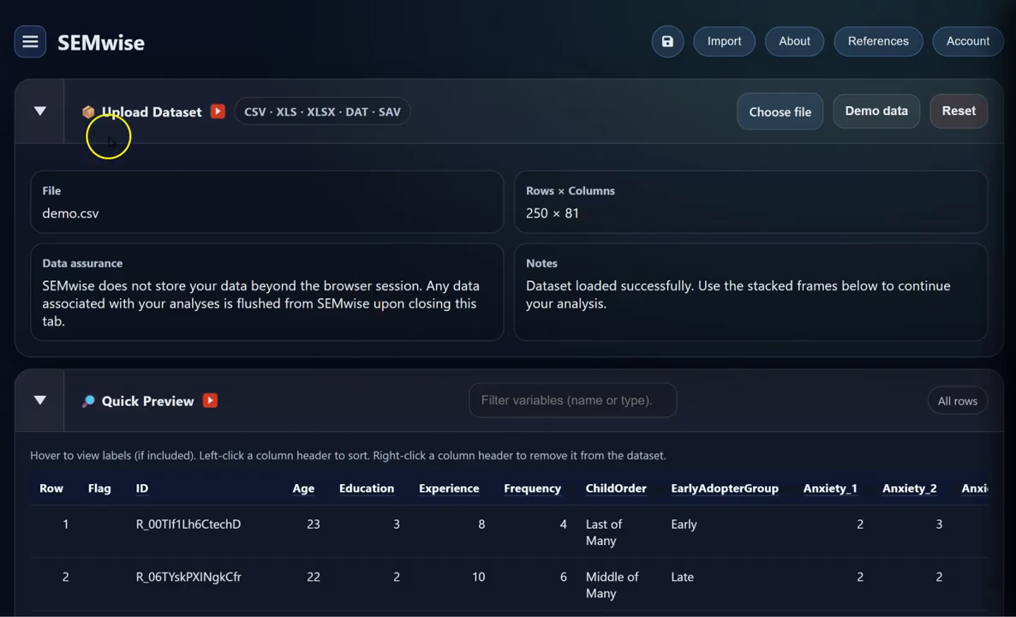
Step: Collapse the dataset and preview sections and check the restored pattern matrices of exploratory factor analysis models 1, 2 and 3
click(41, 111)
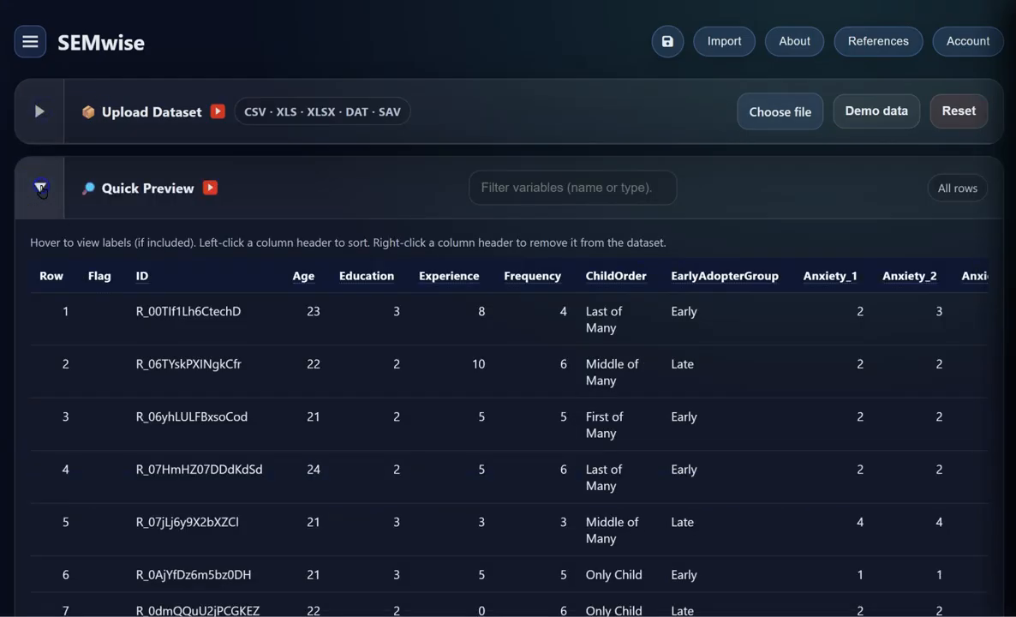
click(41, 182)
click(35, 410)
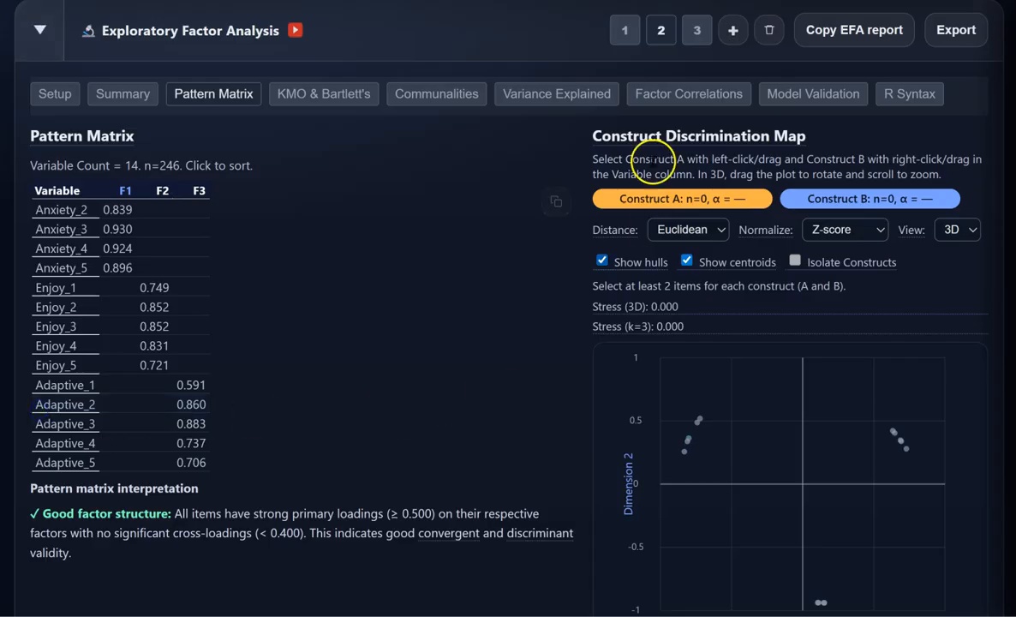
click(660, 31)
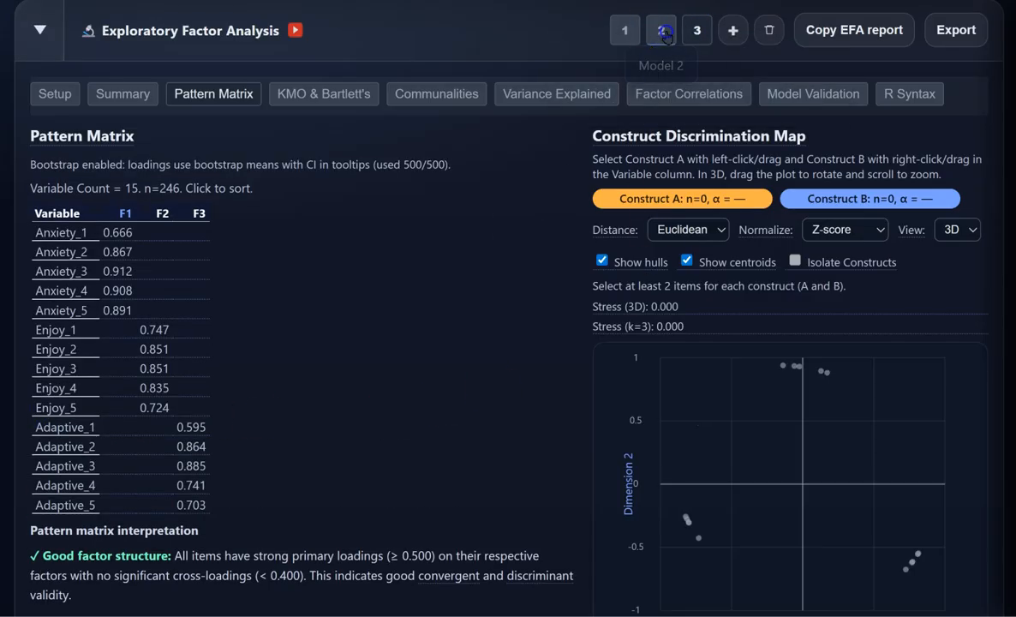
click(625, 31)
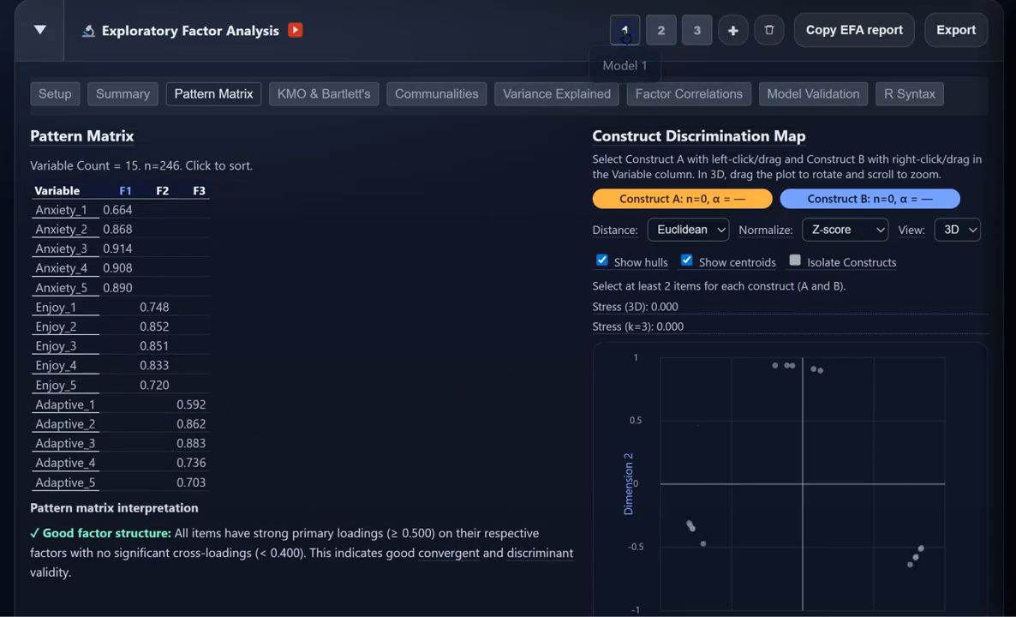
click(40, 30)
Step: Check the restored confirmatory factor analysis diagrams of models 1 and 2, and collapse that section
click(42, 239)
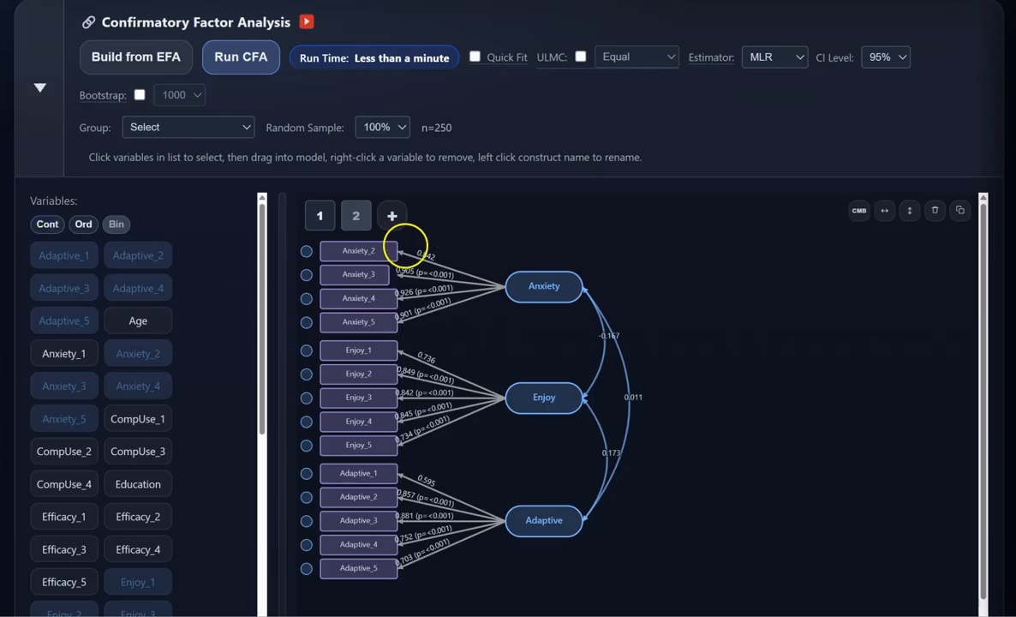
click(357, 217)
click(327, 220)
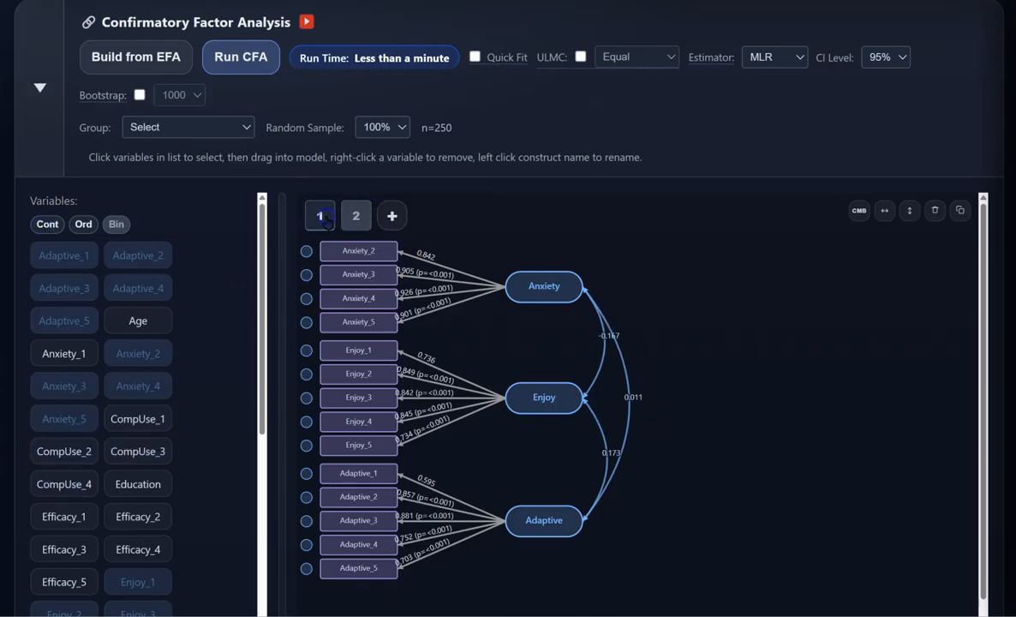
click(40, 88)
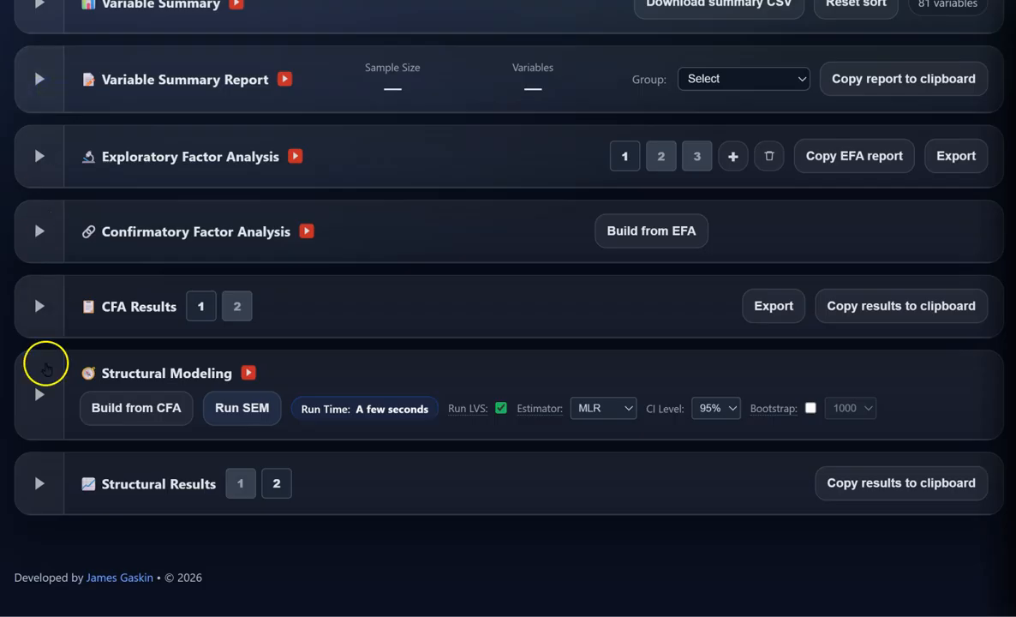
Step: Expand the structural modeling section and check the restored diagrams of models 1 and 2
click(41, 397)
click(356, 248)
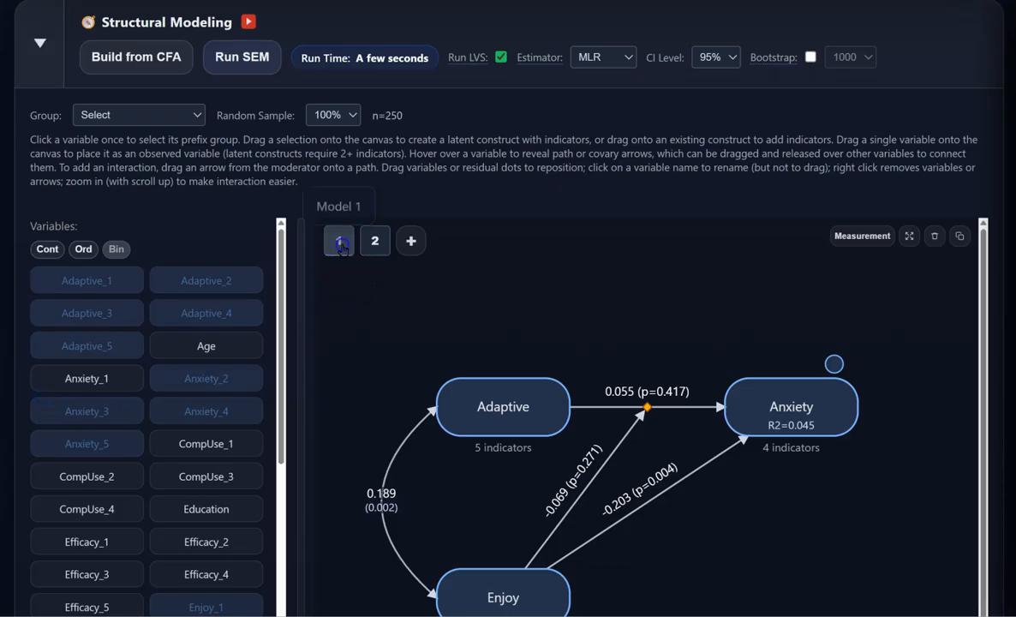
click(371, 247)
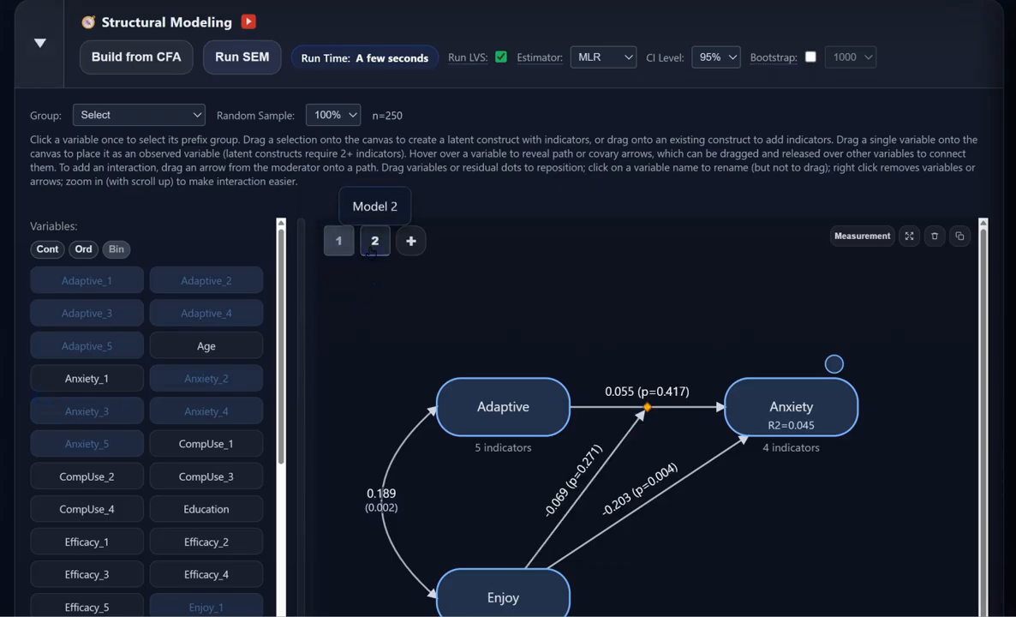